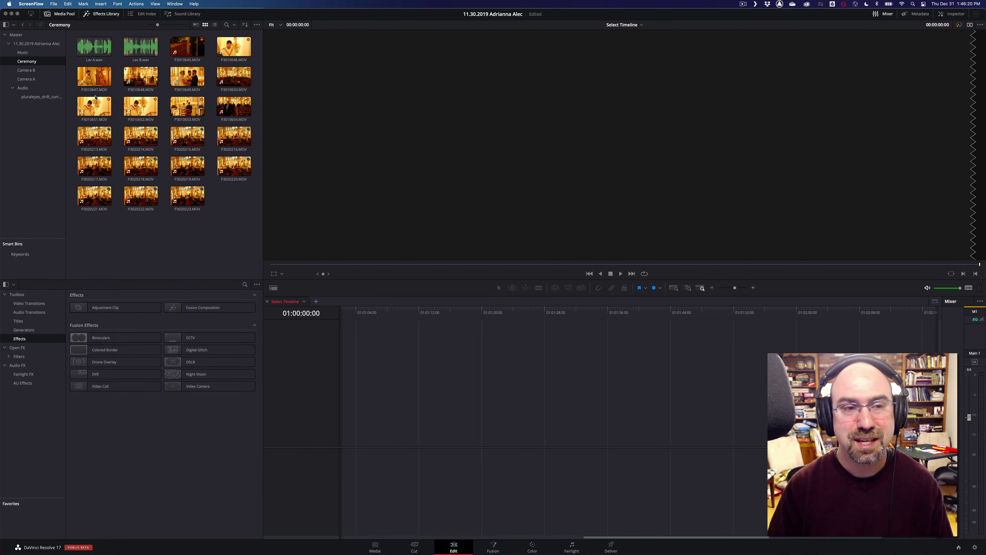
{"action": "left_click", "coordinate": [187, 47]}
{"action": "left_click", "coordinate": [187, 106], "text": "shift"}
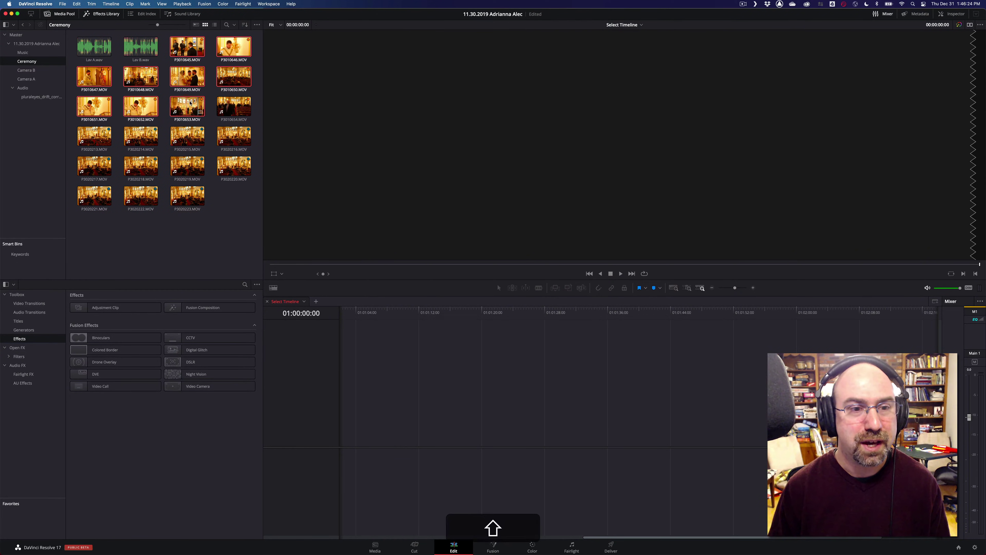
{"action": "left_click_drag", "start_coordinate": [202, 109], "coordinate": [354, 404]}
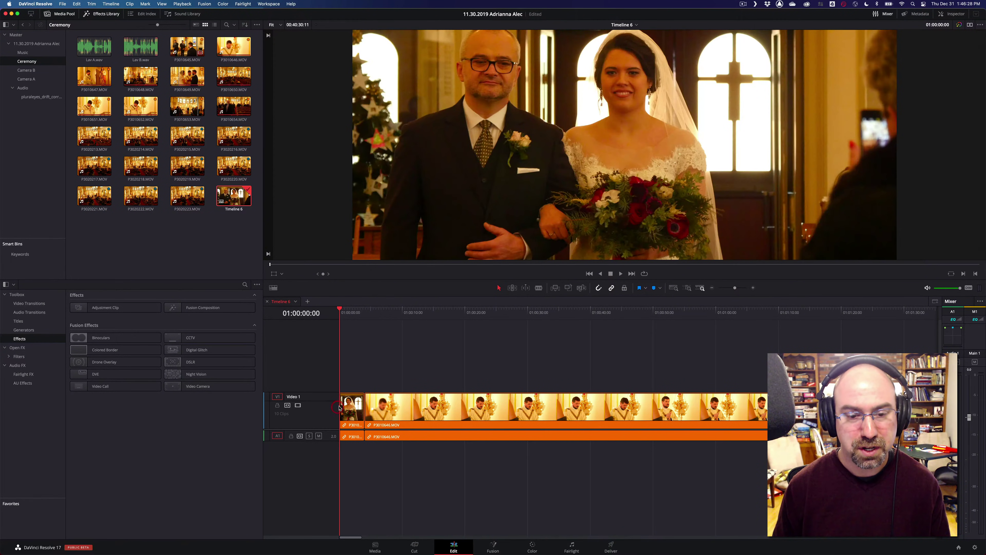
{"action": "left_click", "coordinate": [94, 136]}
{"action": "left_click", "coordinate": [227, 205], "text": "shift"}
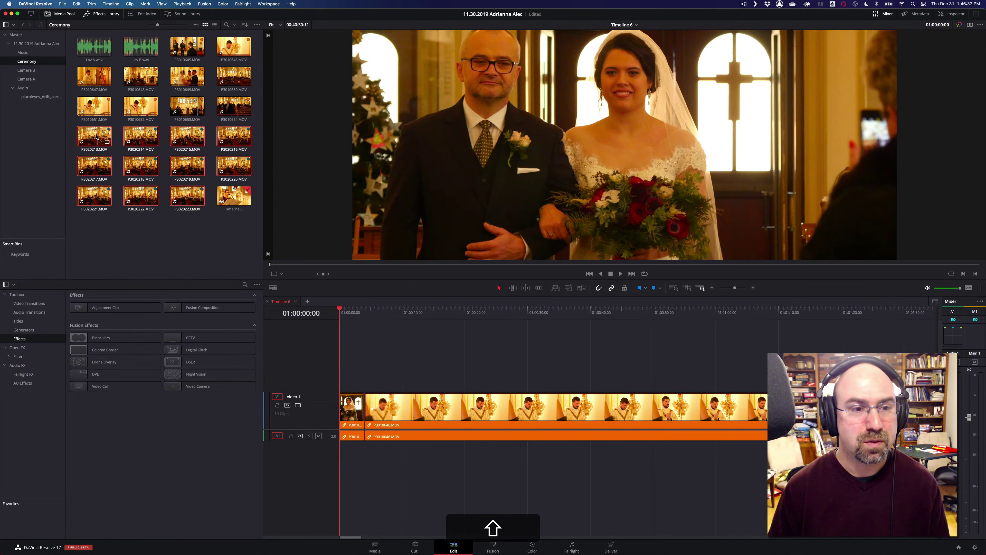
{"action": "left_click_drag", "start_coordinate": [226, 205], "coordinate": [343, 377]}
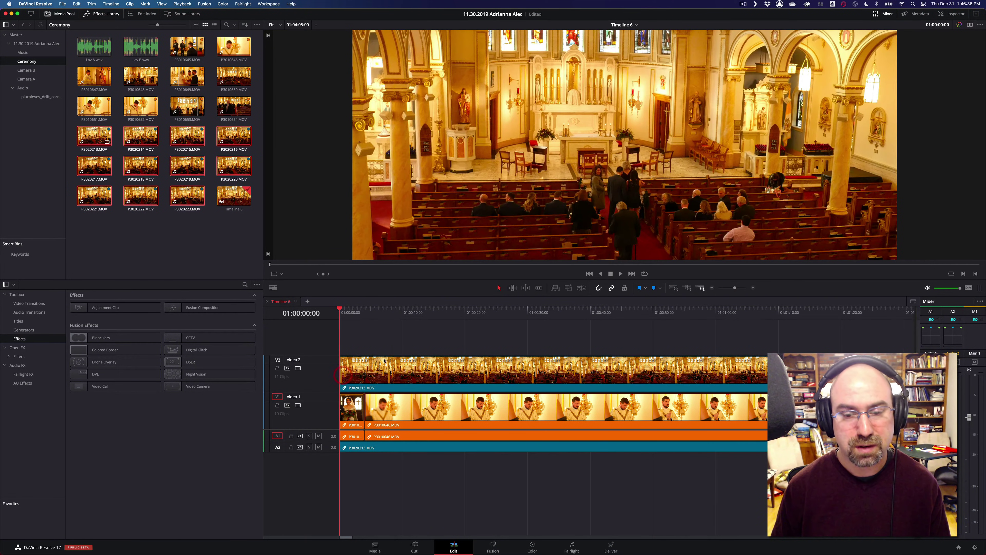
{"action": "key", "text": "super"}
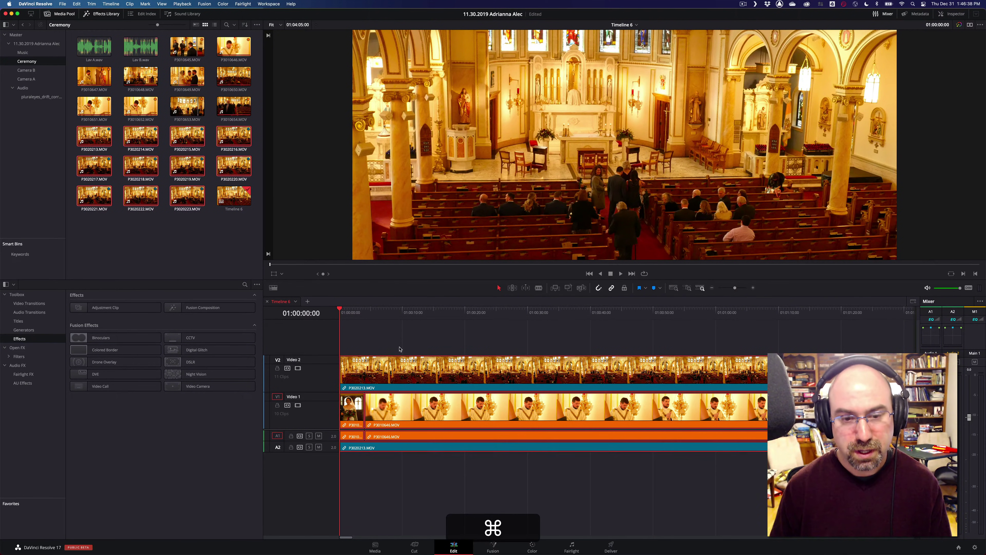
{"action": "right_click", "coordinate": [401, 372]}
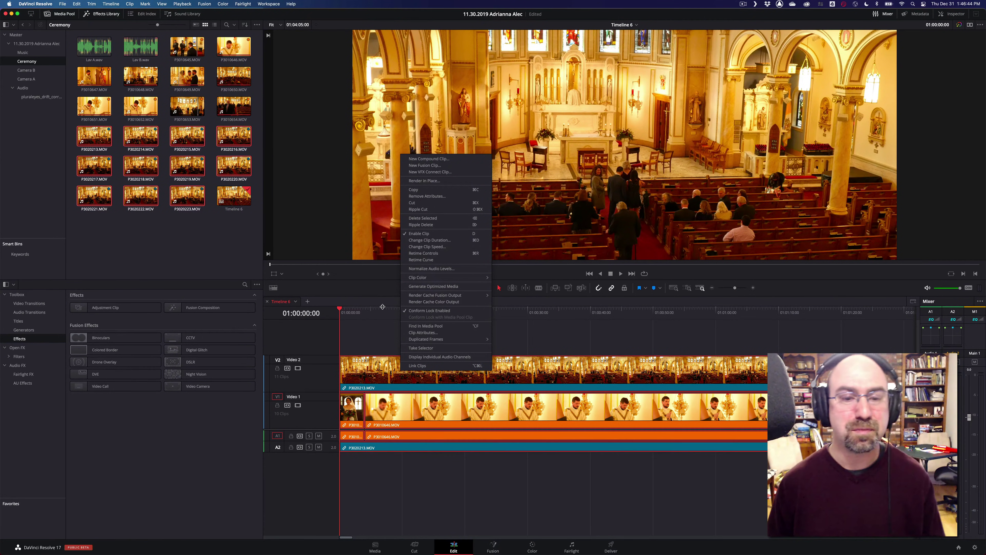
{"action": "left_click", "coordinate": [382, 324]}
- Undo the earlier clip placement and start a new timeline with P3010646.MOV on Video 1
{"action": "key", "text": "super+z"}
{"action": "key", "text": "super+z"}
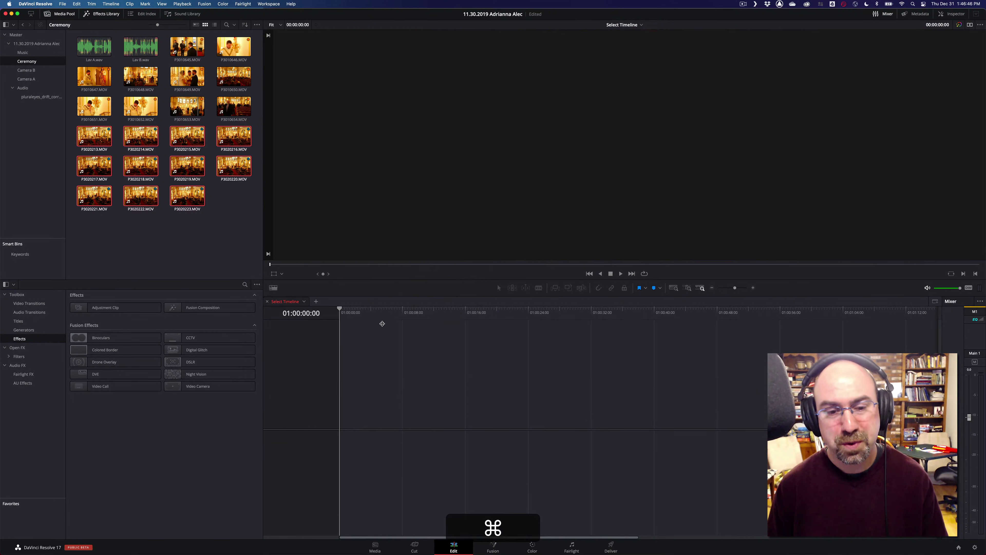
{"action": "left_click", "coordinate": [219, 259]}
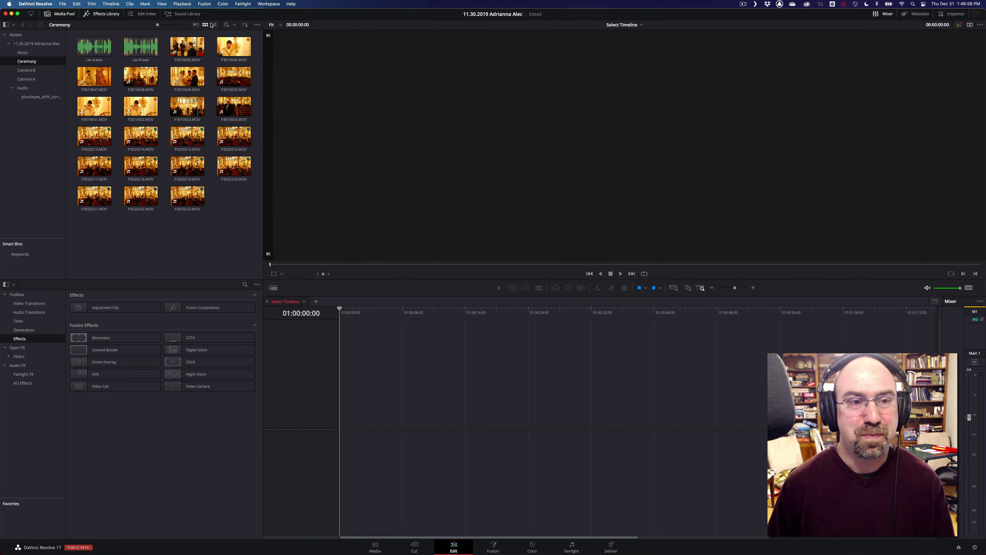
{"action": "left_click", "coordinate": [195, 49]}
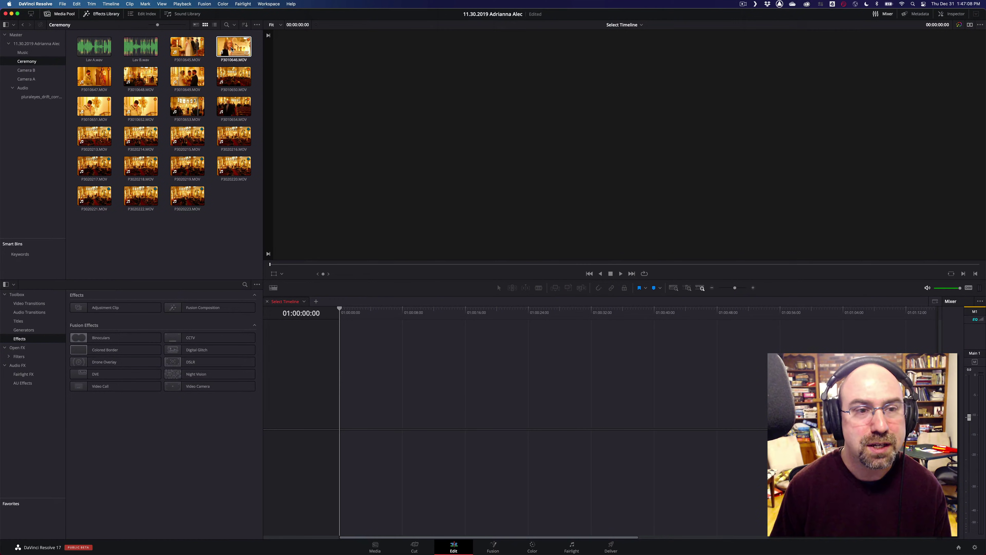
{"action": "left_click_drag", "start_coordinate": [232, 49], "coordinate": [344, 400]}
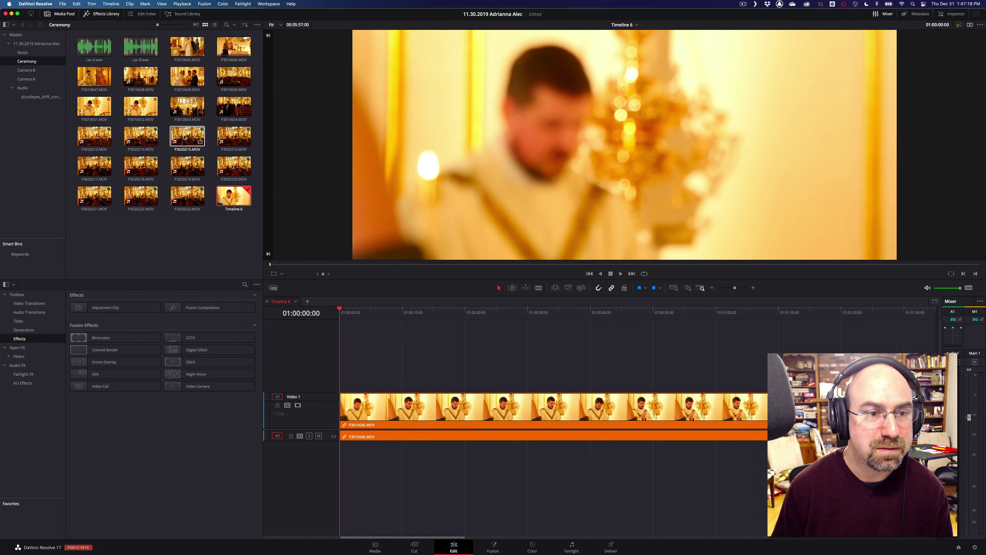
- Preview the P3020216.MOV church wide shot and stack it above on Video 2
{"action": "left_click", "coordinate": [230, 137]}
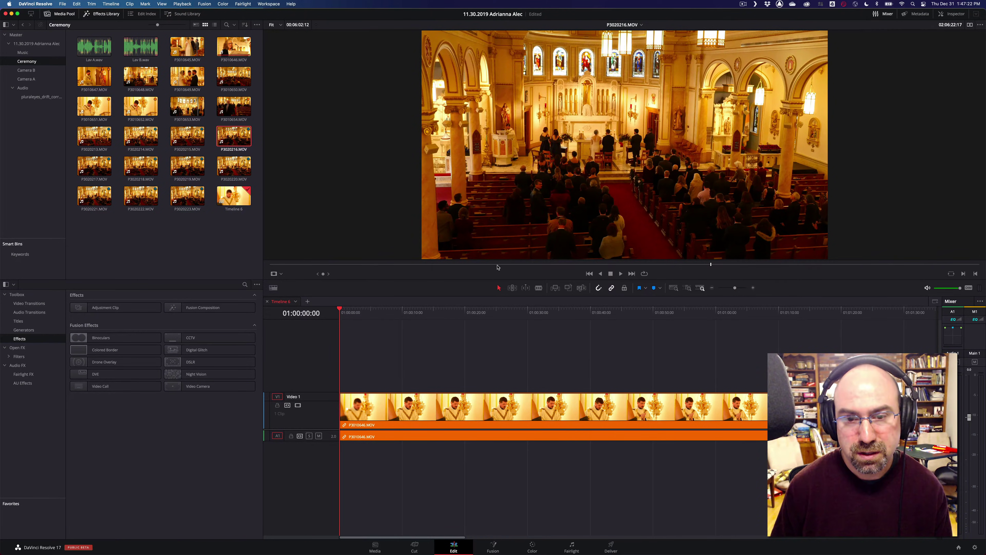
{"action": "left_click", "coordinate": [397, 264]}
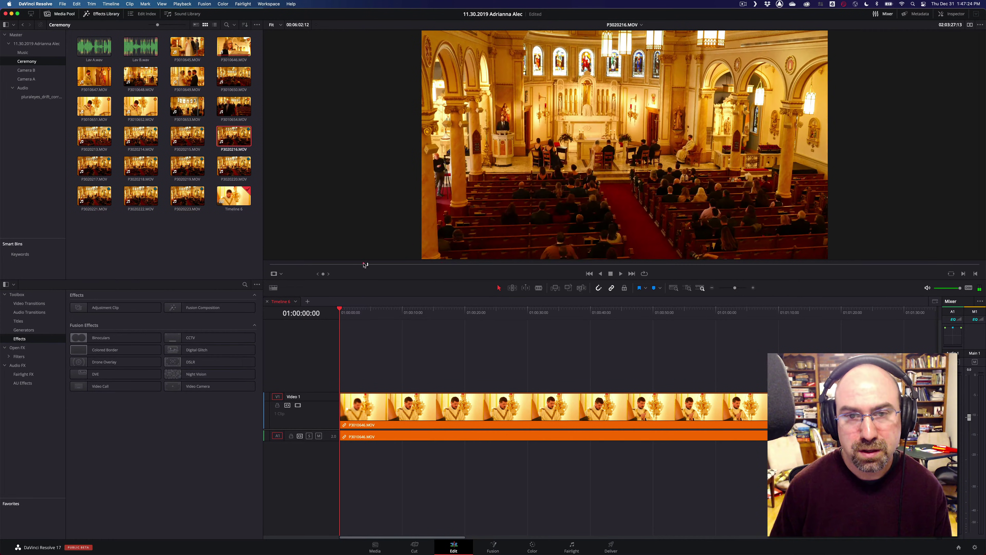
{"action": "left_click", "coordinate": [612, 260]}
{"action": "left_click", "coordinate": [504, 264]}
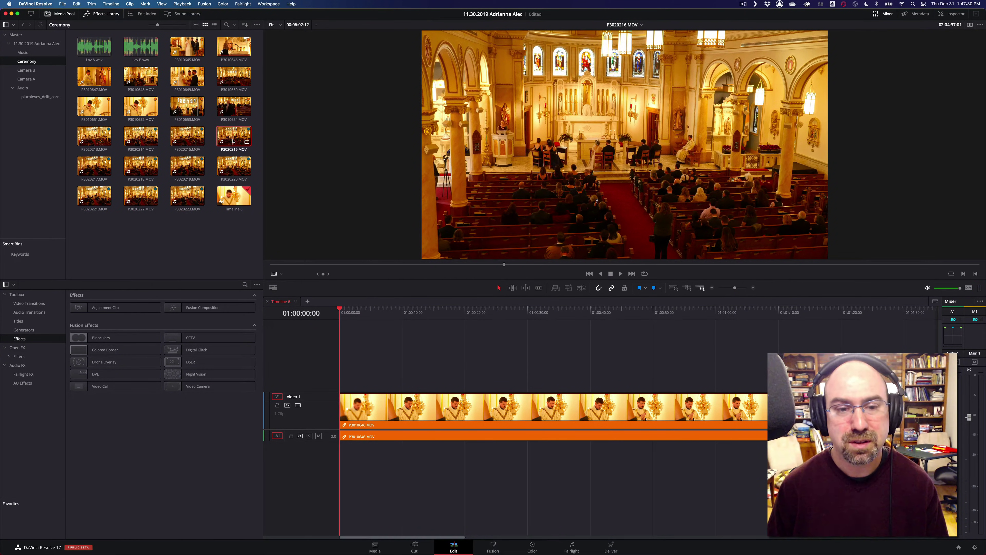
{"action": "left_click_drag", "start_coordinate": [233, 141], "coordinate": [339, 371]}
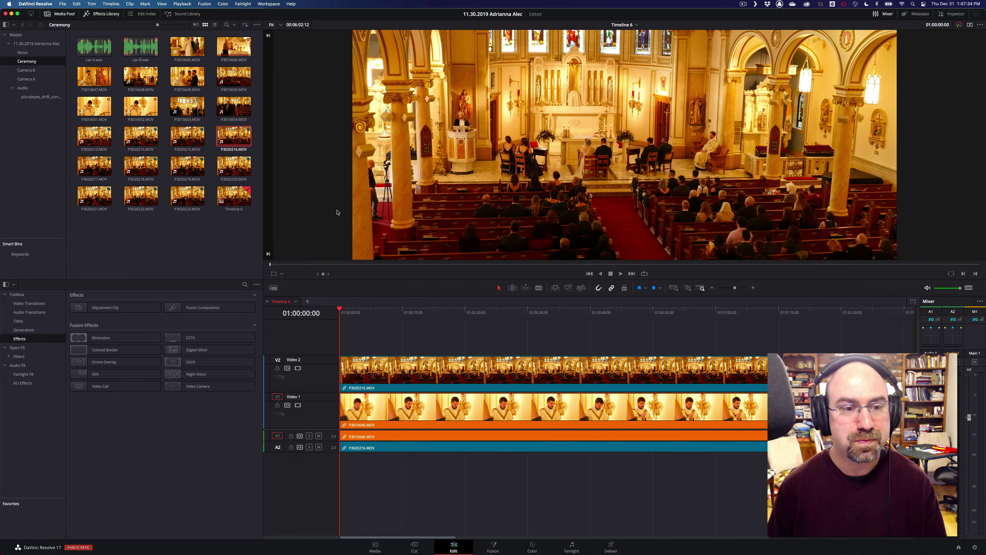
- Rename Timeline 6 to 'Ceremony'
{"action": "left_click", "coordinate": [235, 210]}
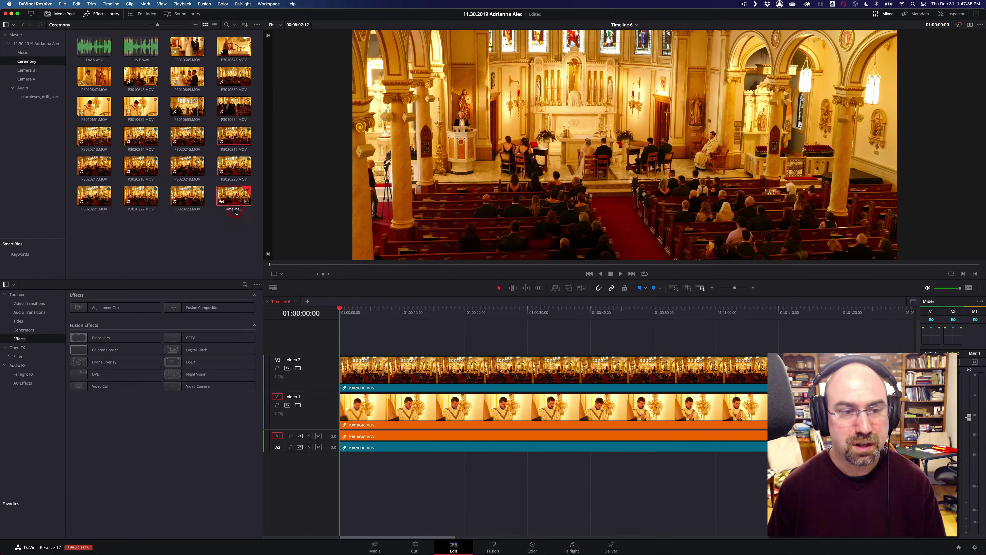
{"action": "left_click", "coordinate": [233, 209]}
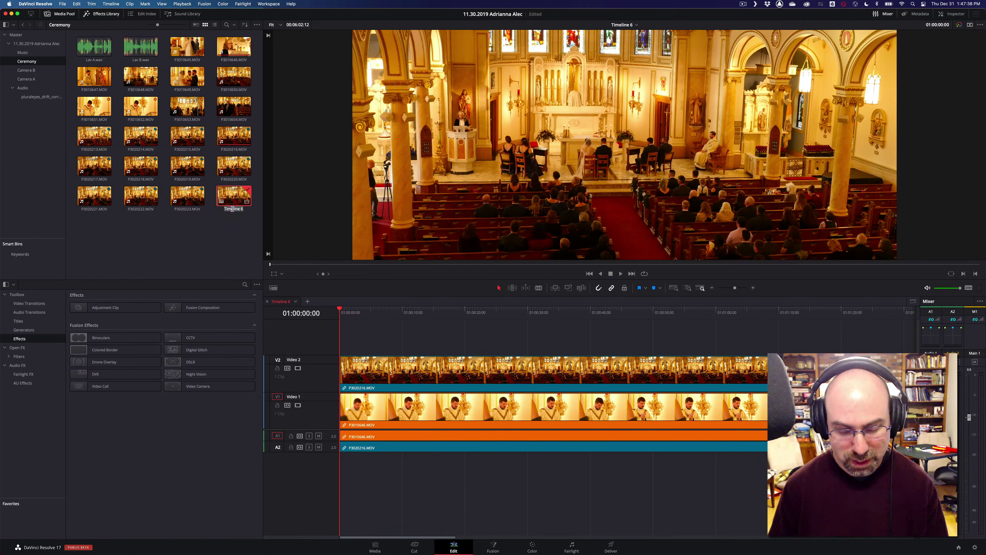
{"action": "type", "text": "Ceremony"}
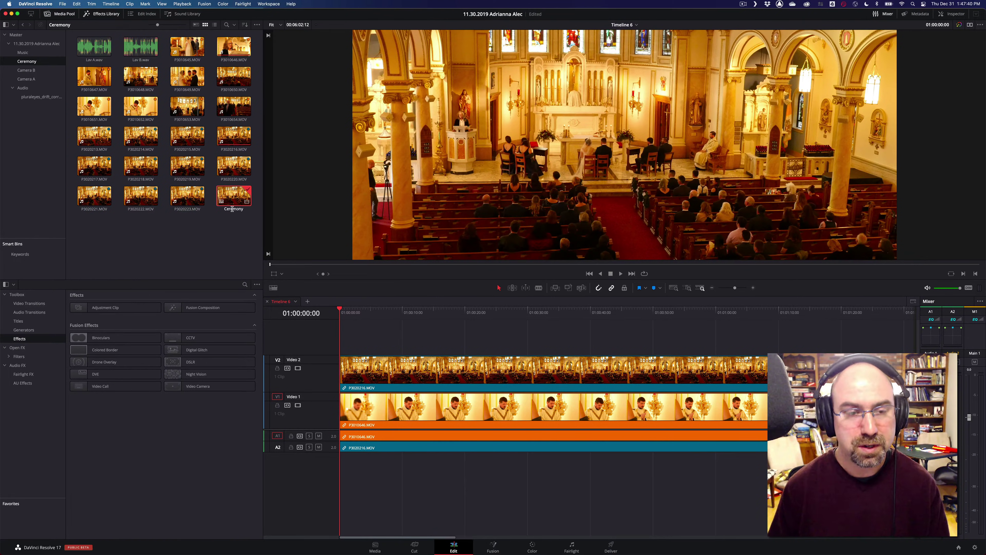
{"action": "key", "text": "Return"}
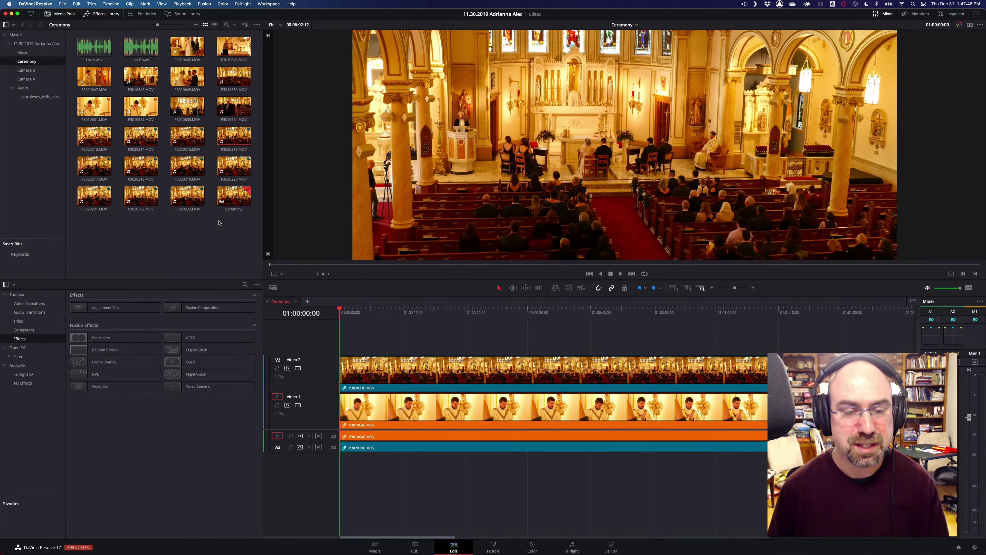
- Add Lav A.wav on audio track A3 and Lav B.wav on A4
{"action": "left_click_drag", "start_coordinate": [94, 47], "coordinate": [160, 99]}
{"action": "left_click_drag", "start_coordinate": [244, 231], "coordinate": [343, 459]}
{"action": "left_click", "coordinate": [140, 46]}
{"action": "left_click_drag", "start_coordinate": [209, 121], "coordinate": [344, 468]}
{"action": "scroll", "coordinate": [419, 460], "scroll_direction": "down", "scroll_amount": 3, "text": "alt"}
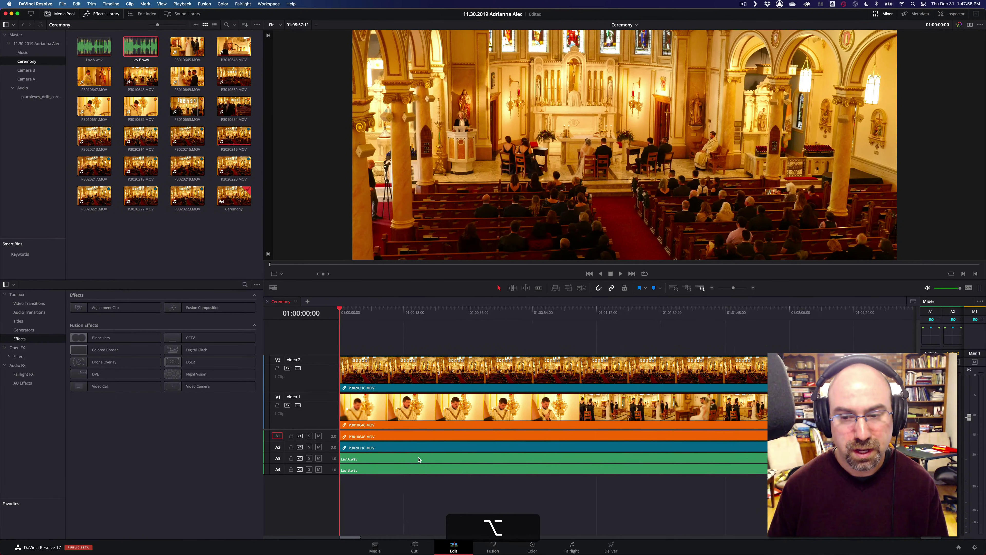
{"action": "scroll", "coordinate": [418, 459], "scroll_direction": "down", "scroll_amount": 5, "text": "alt"}
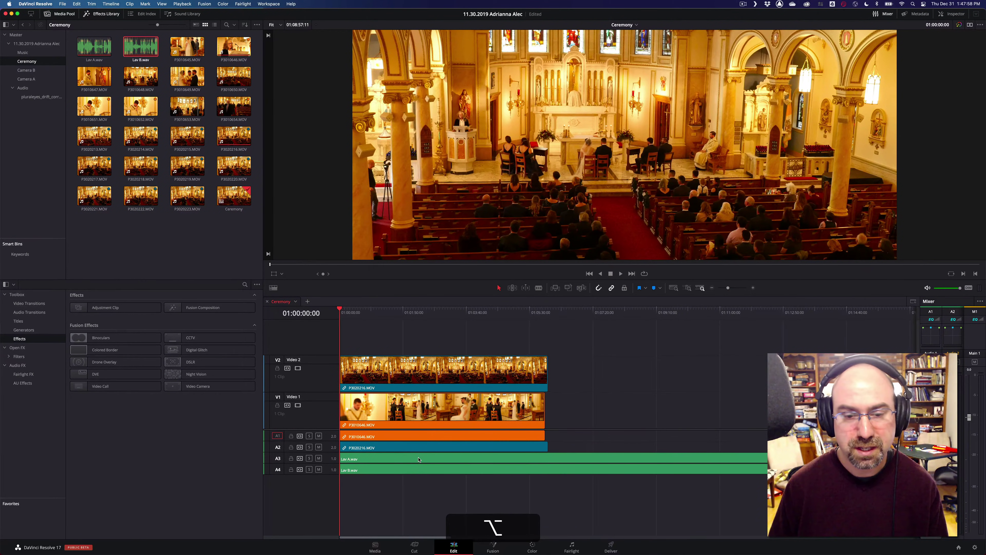
{"action": "scroll", "coordinate": [418, 459], "scroll_direction": "up", "scroll_amount": 1, "text": "alt"}
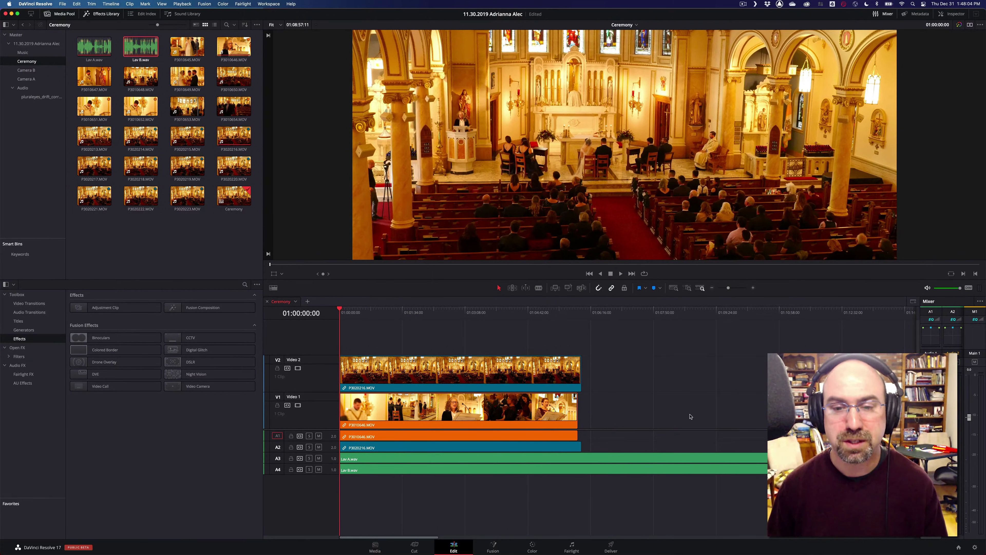
- Select every Ceremony timeline clip and auto-align them based on waveform
{"action": "left_click_drag", "start_coordinate": [501, 347], "coordinate": [501, 474]}
{"action": "right_click", "coordinate": [488, 415]}
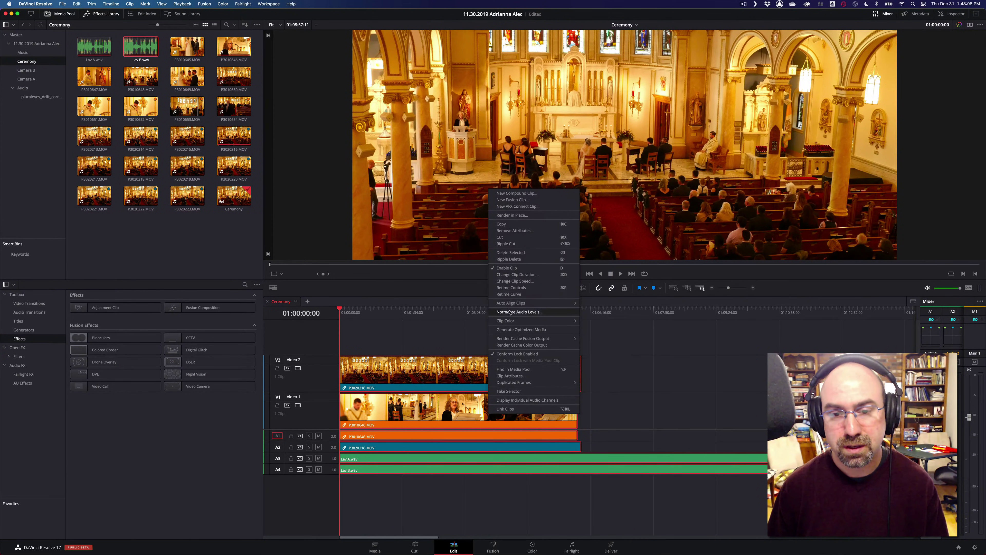
{"action": "mouse_move", "coordinate": [543, 307]}
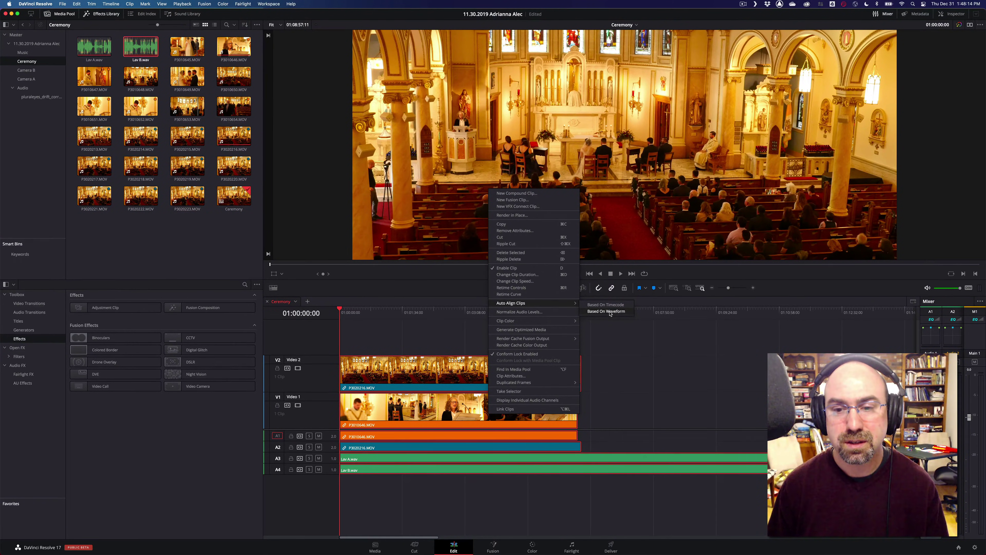
{"action": "left_click", "coordinate": [606, 311]}
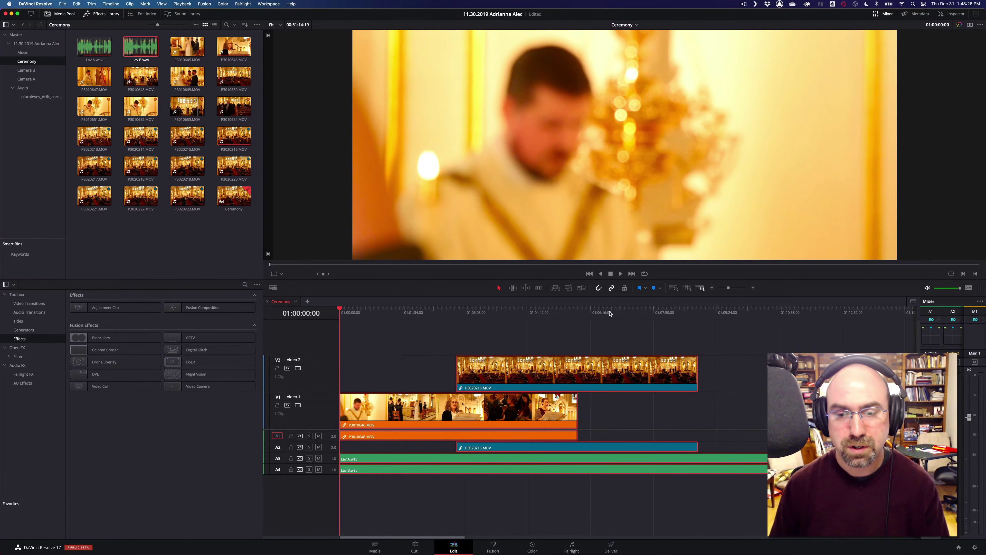
- Play the overlapping camera section, then enlarge Audio 4, Audio 2 and Audio 1 to show waveforms
{"action": "left_click", "coordinate": [495, 312]}
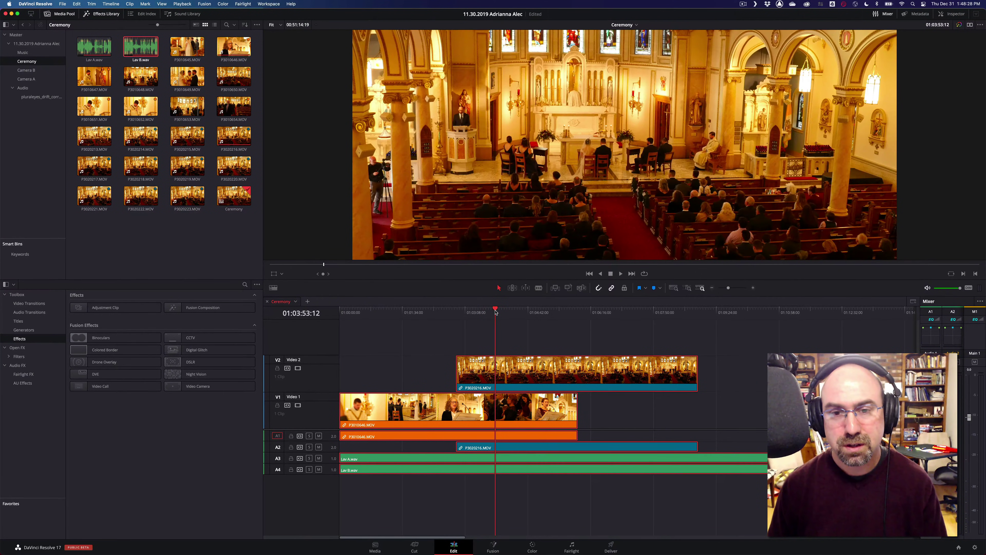
{"action": "key", "text": "space"}
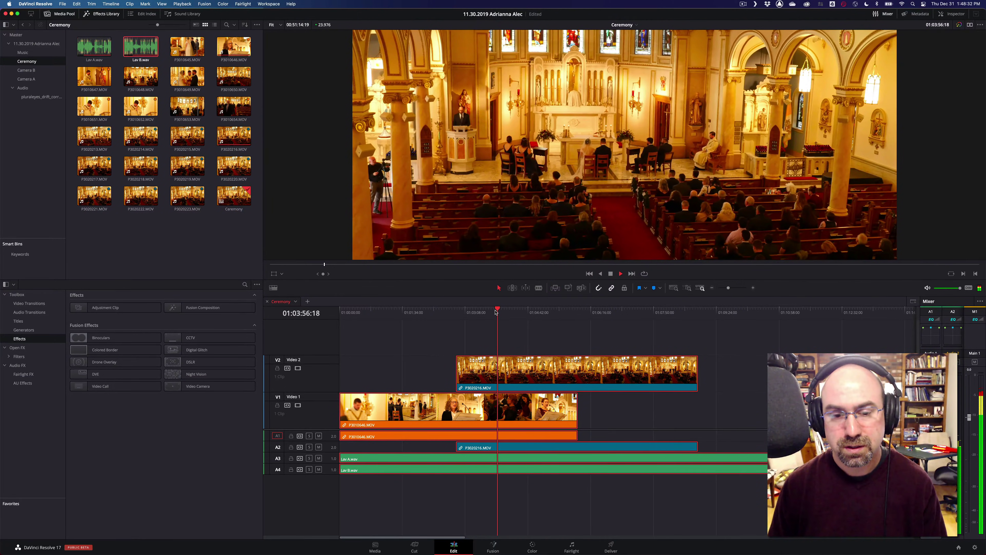
{"action": "key", "text": "space"}
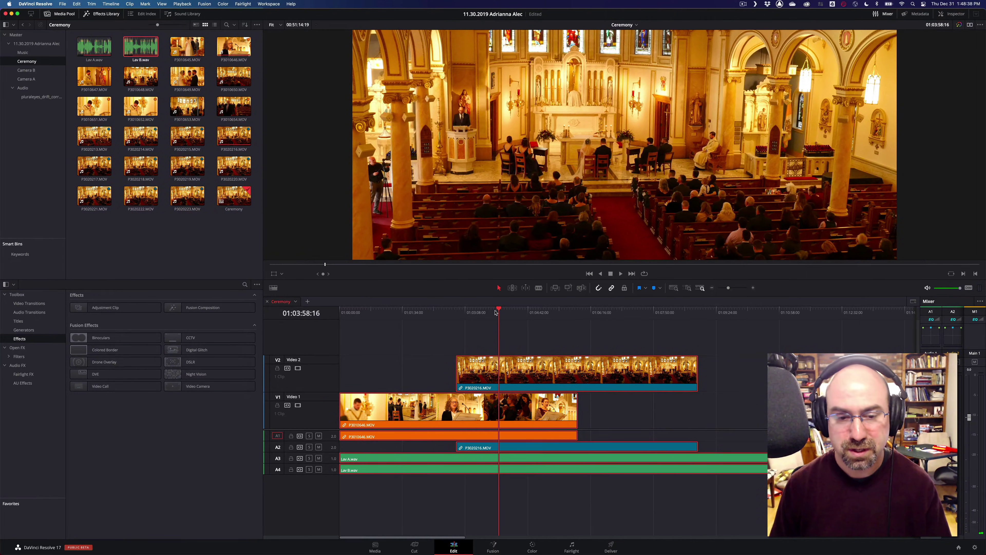
{"action": "mouse_move", "coordinate": [328, 473]}
{"action": "left_mouse_down"}
{"action": "mouse_move", "coordinate": [326, 488]}
{"action": "mouse_move", "coordinate": [326, 467]}
{"action": "mouse_move", "coordinate": [326, 477]}
{"action": "left_mouse_up"}
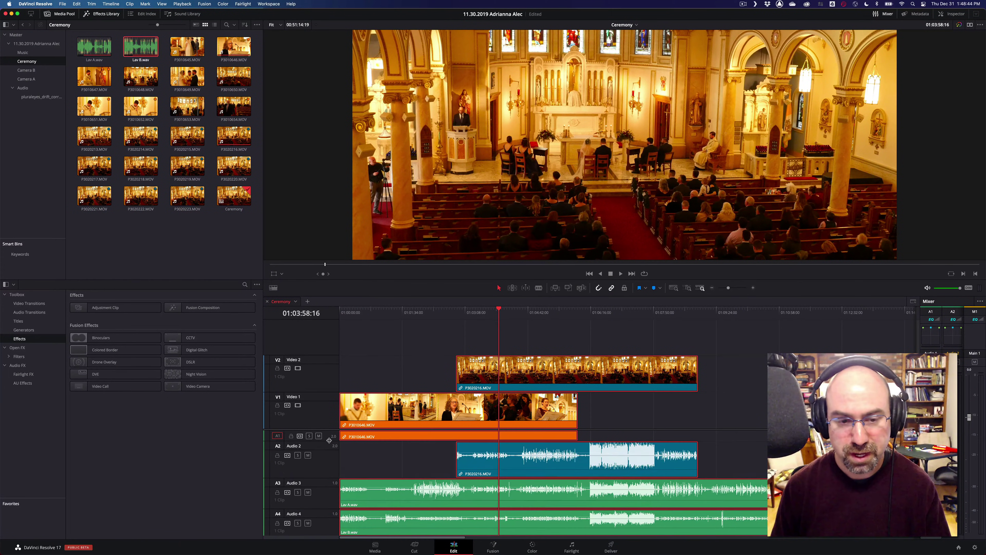
{"action": "left_click_drag", "start_coordinate": [329, 442], "coordinate": [327, 457]}
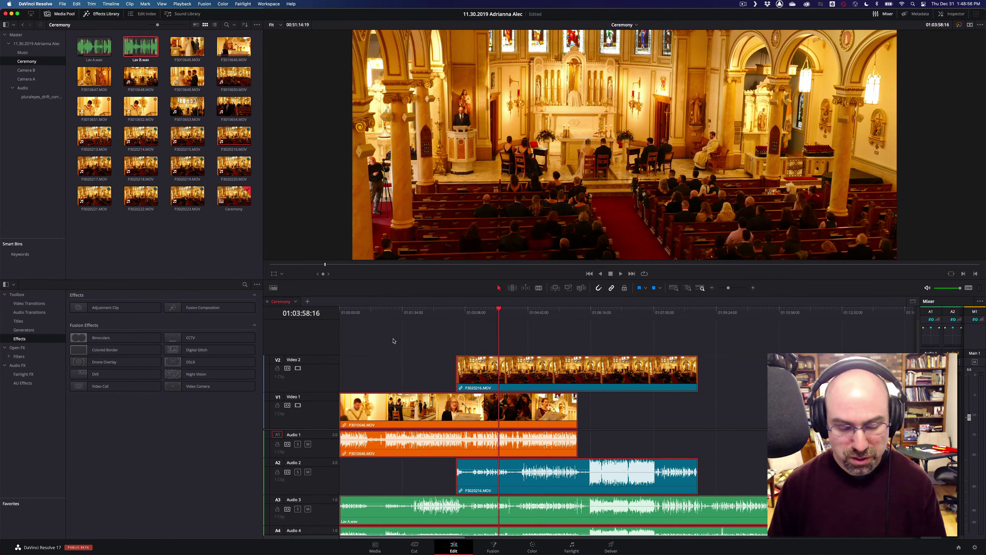
- Select the camera and audio clips together and move them later on the timeline
{"action": "scroll", "coordinate": [396, 344], "scroll_direction": "down", "scroll_amount": 2}
{"action": "scroll", "coordinate": [395, 344], "scroll_direction": "down", "scroll_amount": 3}
{"action": "scroll", "coordinate": [396, 344], "scroll_direction": "up", "scroll_amount": 4}
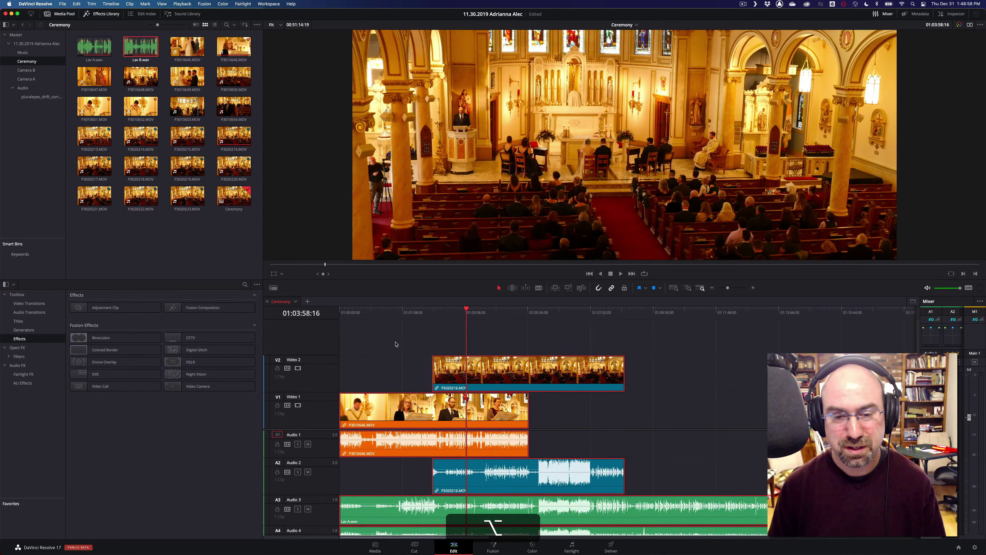
{"action": "scroll", "coordinate": [396, 344], "scroll_direction": "down", "scroll_amount": 1}
{"action": "scroll", "coordinate": [396, 344], "scroll_direction": "down", "scroll_amount": 3}
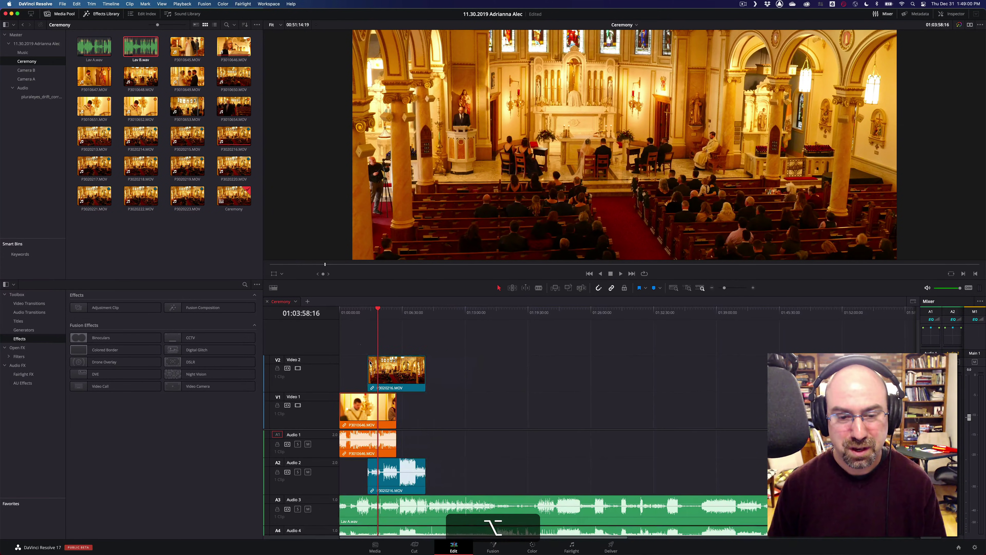
{"action": "left_click_drag", "start_coordinate": [360, 344], "coordinate": [472, 524]}
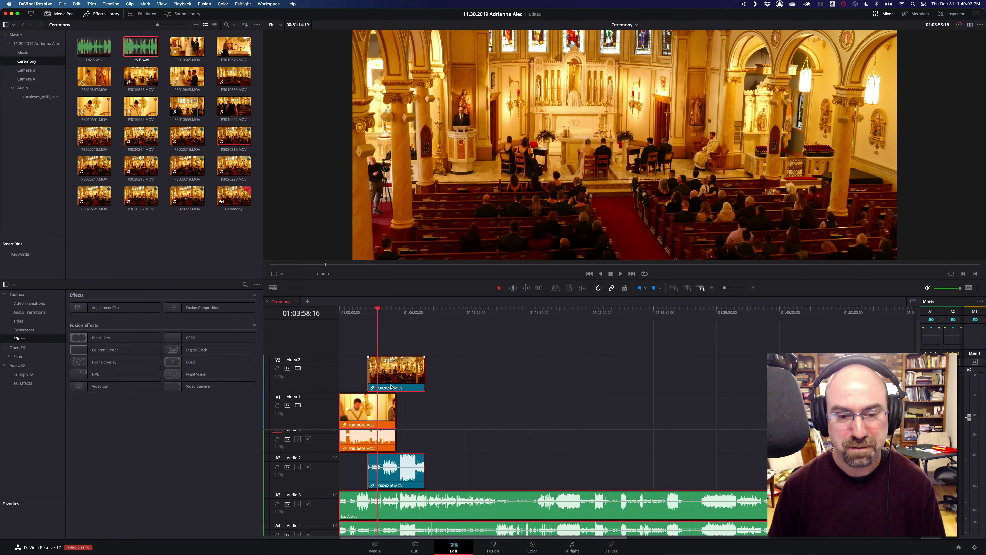
{"action": "left_click_drag", "start_coordinate": [427, 384], "coordinate": [671, 380]}
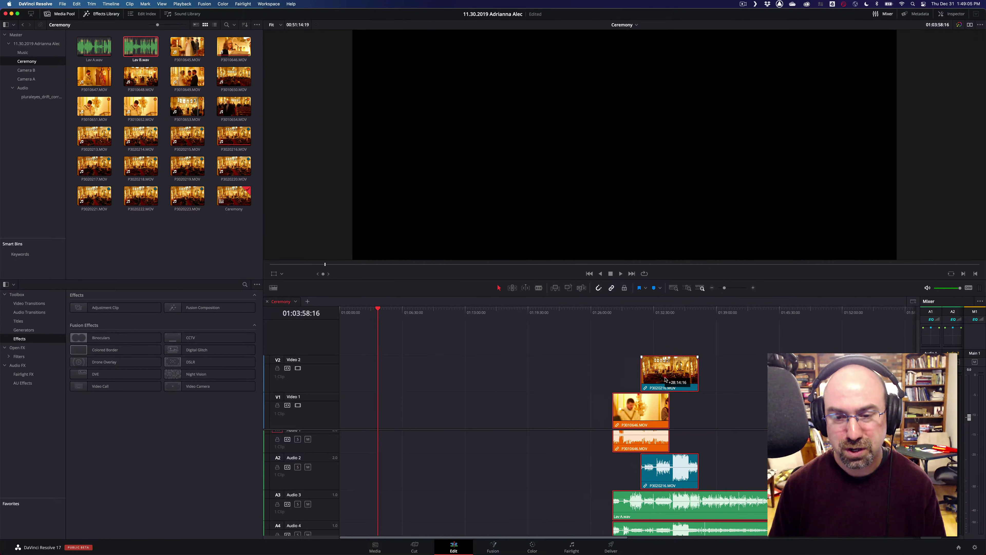
{"action": "left_click", "coordinate": [611, 501]}
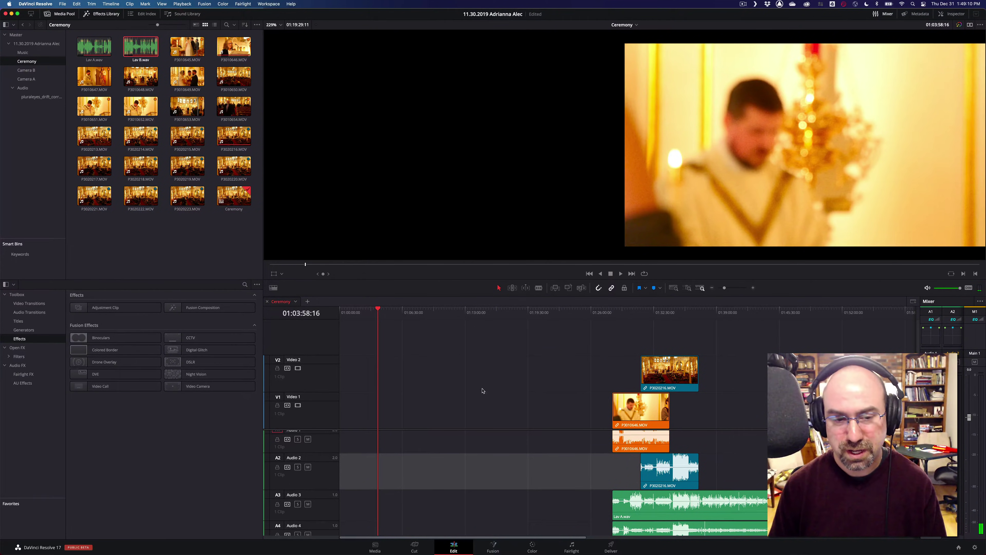
- Raise the track divider and trim Lav A.wav and Lav B.wav to start earlier
{"action": "scroll", "coordinate": [469, 453], "scroll_direction": "up", "scroll_amount": 1}
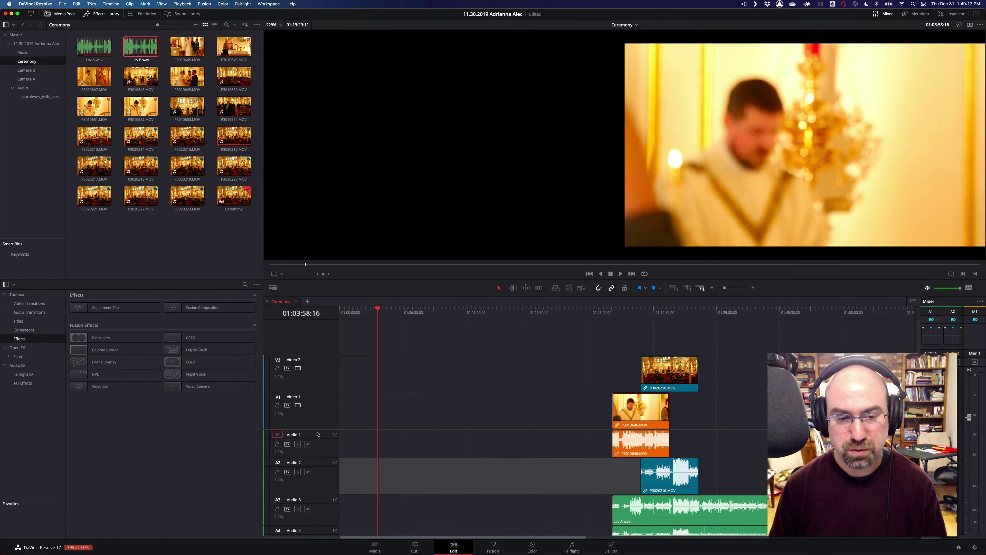
{"action": "left_click_drag", "start_coordinate": [317, 428], "coordinate": [321, 376]}
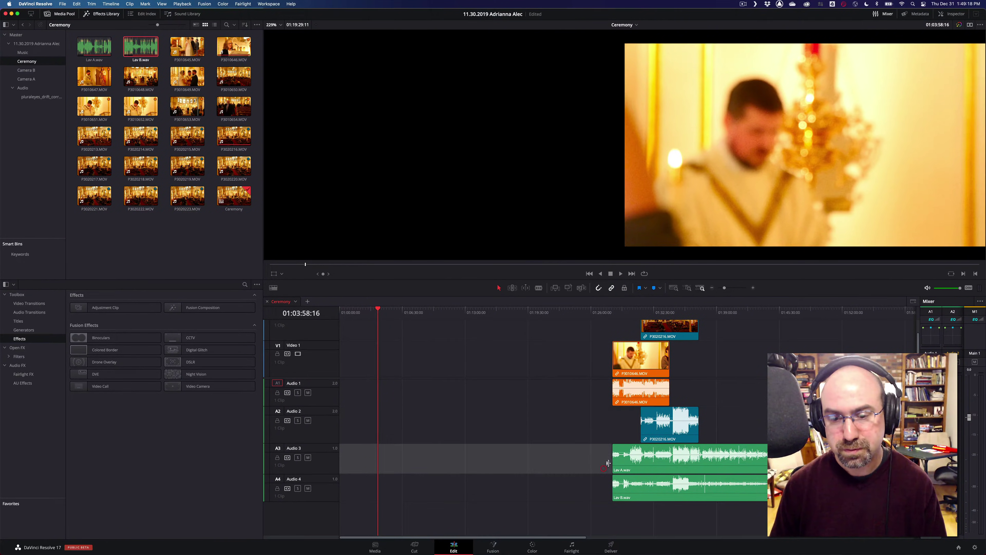
{"action": "left_click_drag", "start_coordinate": [614, 462], "coordinate": [326, 463]}
{"action": "left_click_drag", "start_coordinate": [610, 491], "coordinate": [370, 493]}
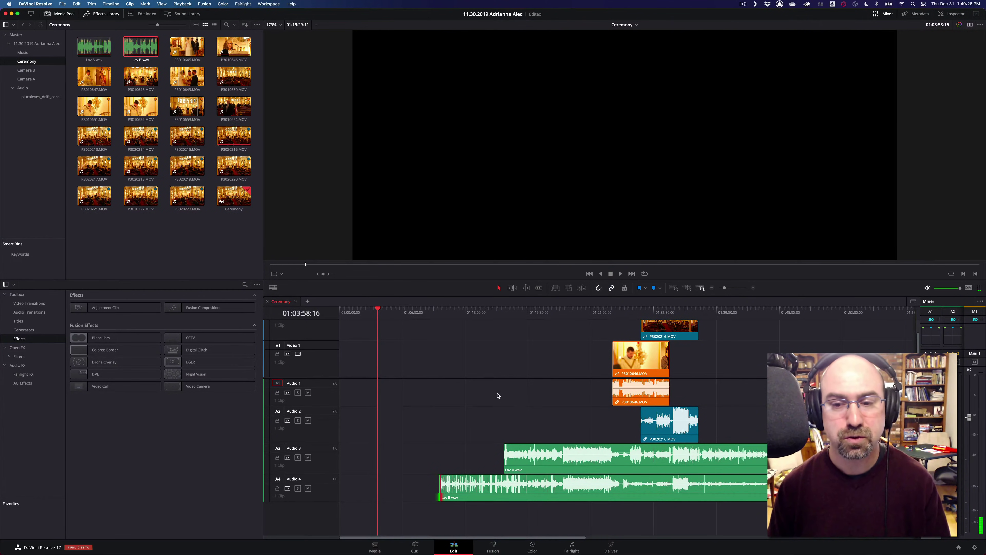
{"action": "scroll", "coordinate": [495, 395], "scroll_direction": "right", "scroll_amount": 1}
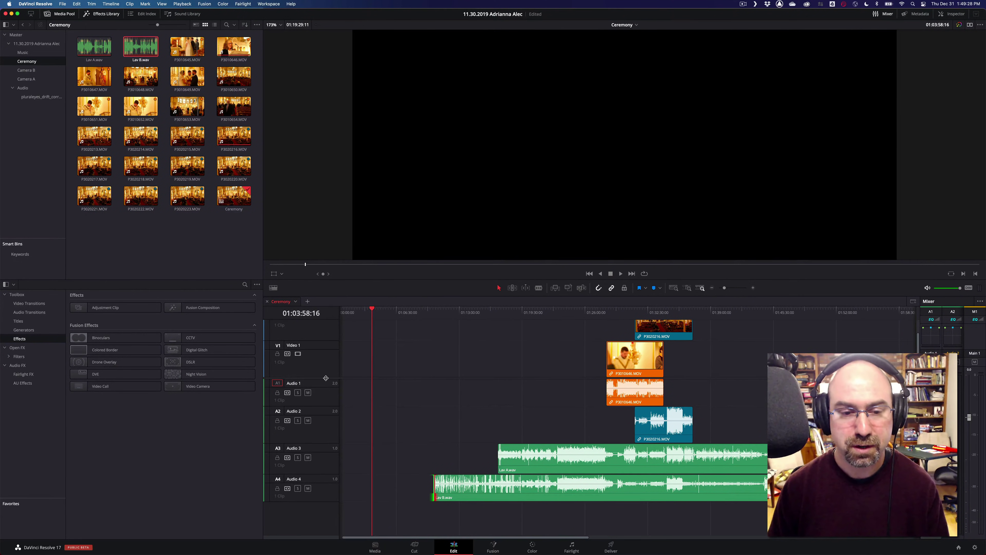
{"action": "scroll", "coordinate": [670, 386], "scroll_direction": "up", "scroll_amount": 1}
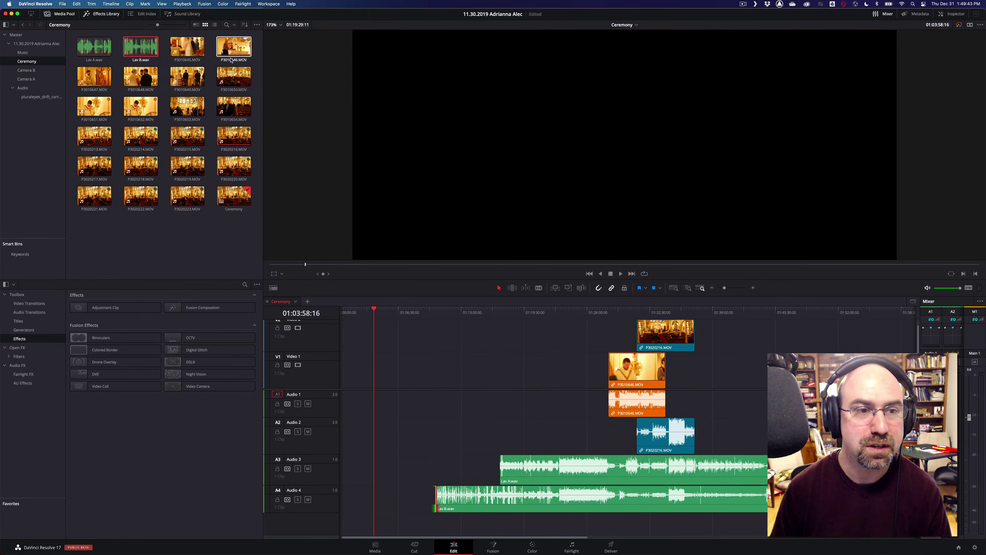
- Place P3010645.MOV before P3010646 and P3010647 through P3010653 after it on Video 1
{"action": "left_click", "coordinate": [195, 52]}
{"action": "left_click_drag", "start_coordinate": [195, 52], "coordinate": [556, 369]}
{"action": "left_click", "coordinate": [94, 76]}
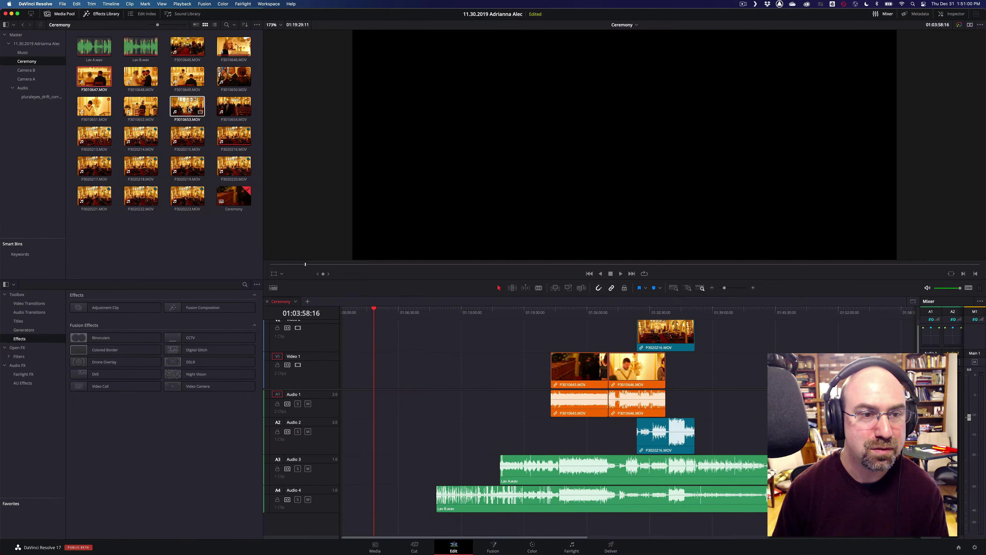
{"action": "left_click", "coordinate": [226, 109], "text": "shift"}
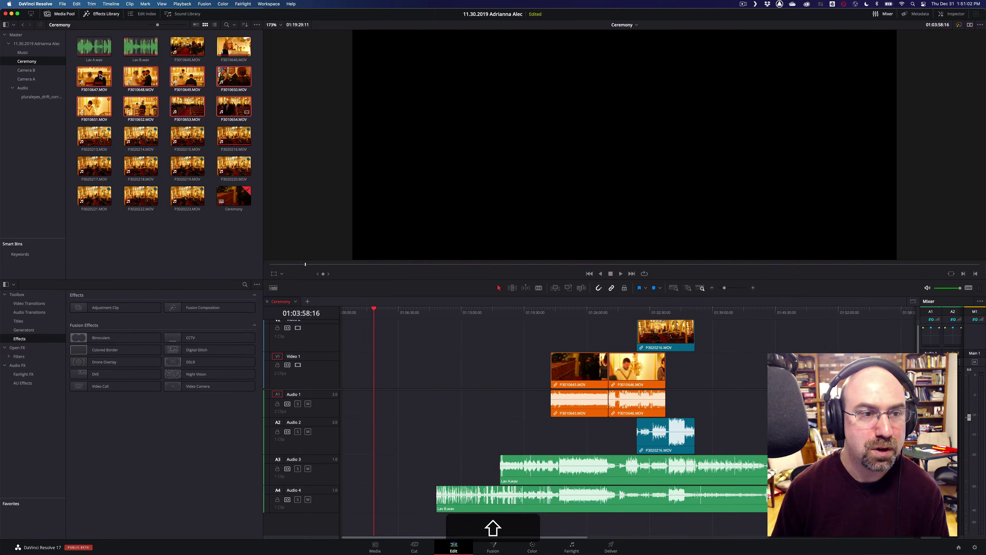
{"action": "left_click_drag", "start_coordinate": [226, 109], "coordinate": [670, 375]}
{"action": "scroll", "coordinate": [698, 379], "scroll_direction": "right", "scroll_amount": 10}
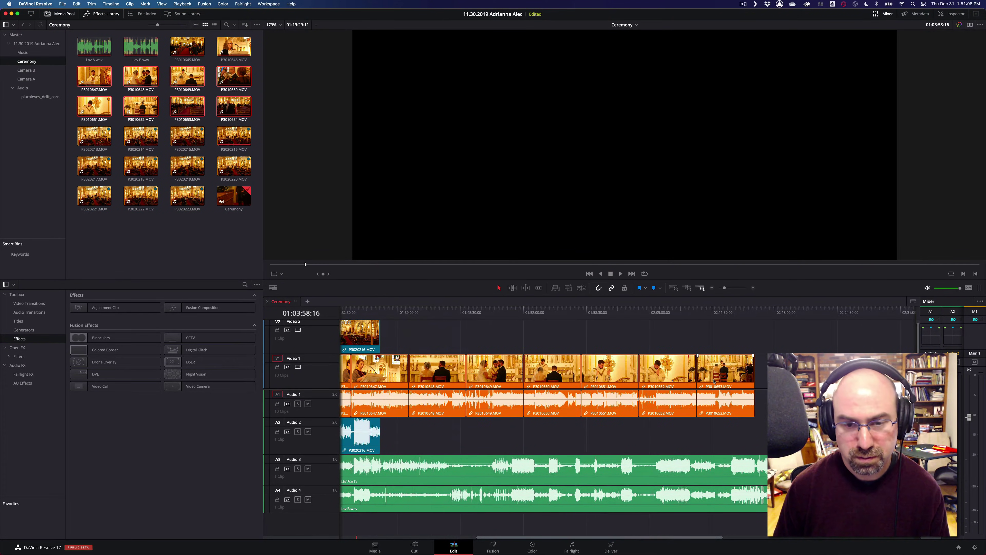
{"action": "scroll", "coordinate": [715, 382], "scroll_direction": "left", "scroll_amount": 3}
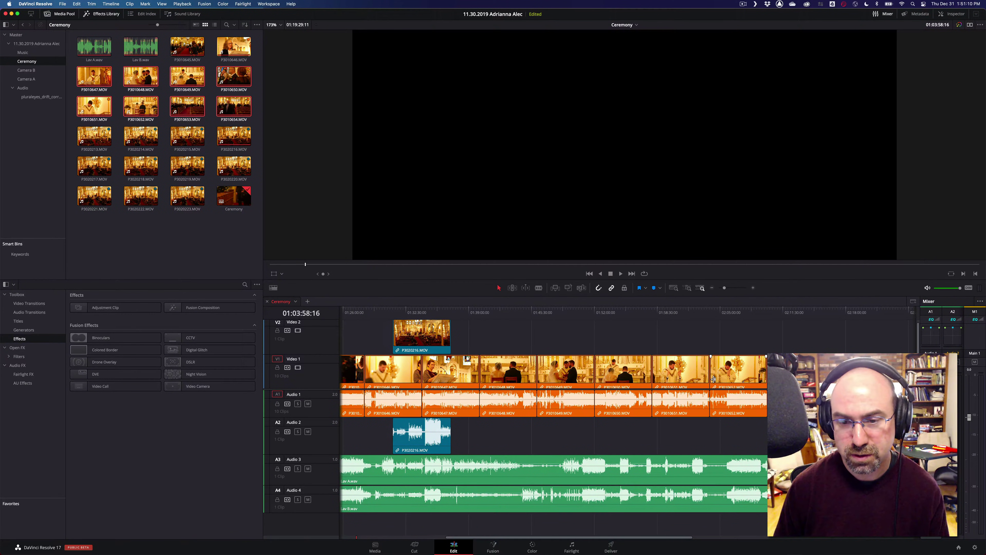
{"action": "scroll", "coordinate": [714, 379], "scroll_direction": "left", "scroll_amount": 2}
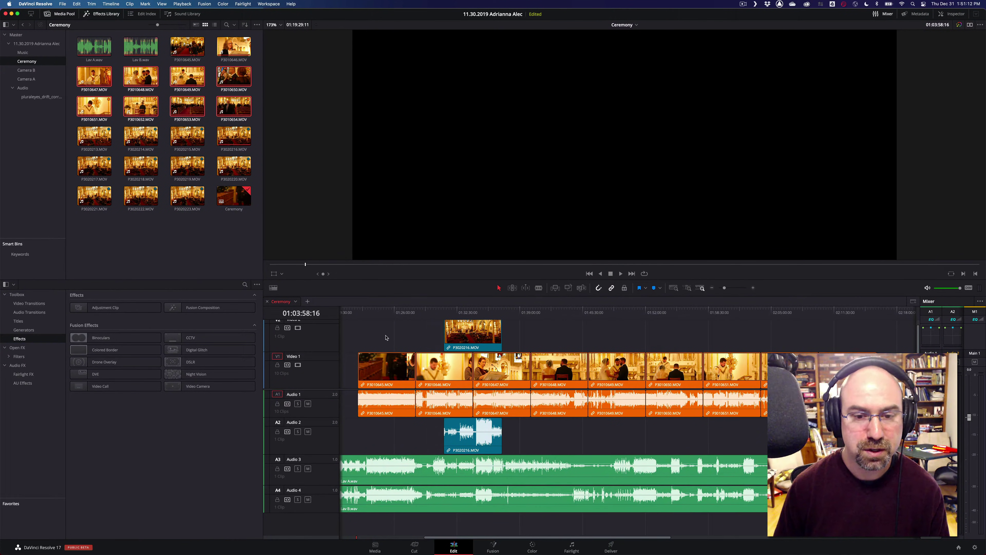
{"action": "scroll", "coordinate": [368, 342], "scroll_direction": "left", "scroll_amount": 5}
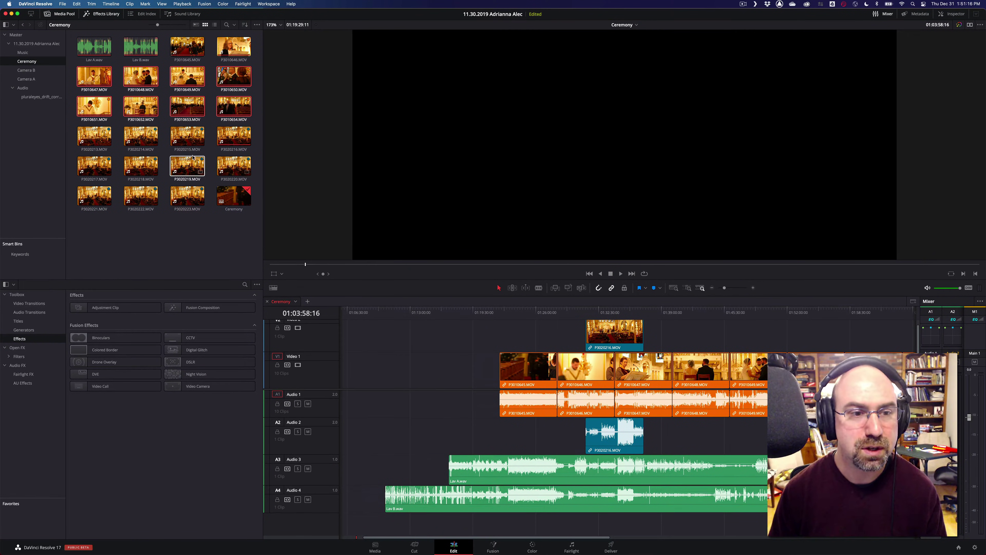
- Place P3020214 and P3020215 before P3020216 on Video 2
{"action": "left_click", "coordinate": [183, 141]}
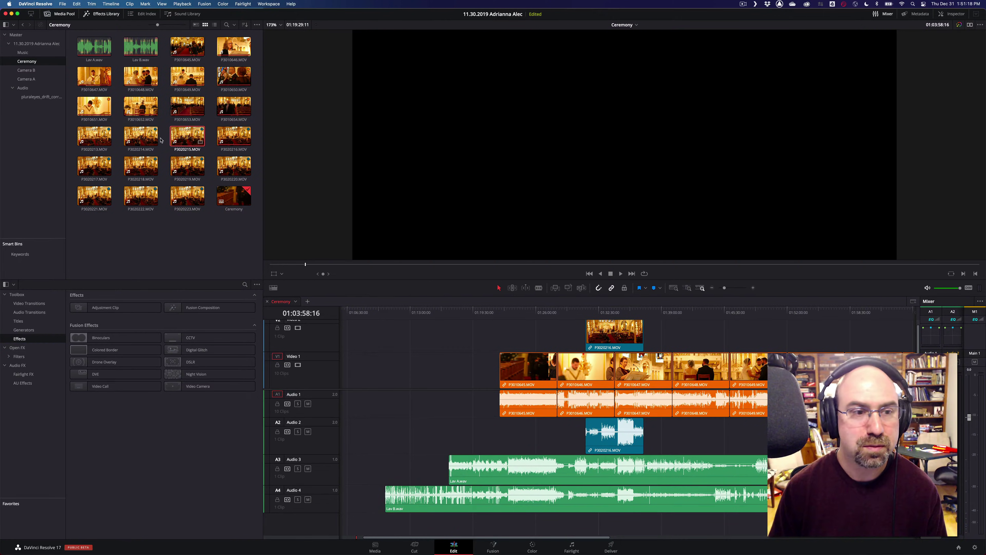
{"action": "left_click", "coordinate": [146, 135], "text": "shift"}
{"action": "left_click_drag", "start_coordinate": [147, 136], "coordinate": [469, 338]}
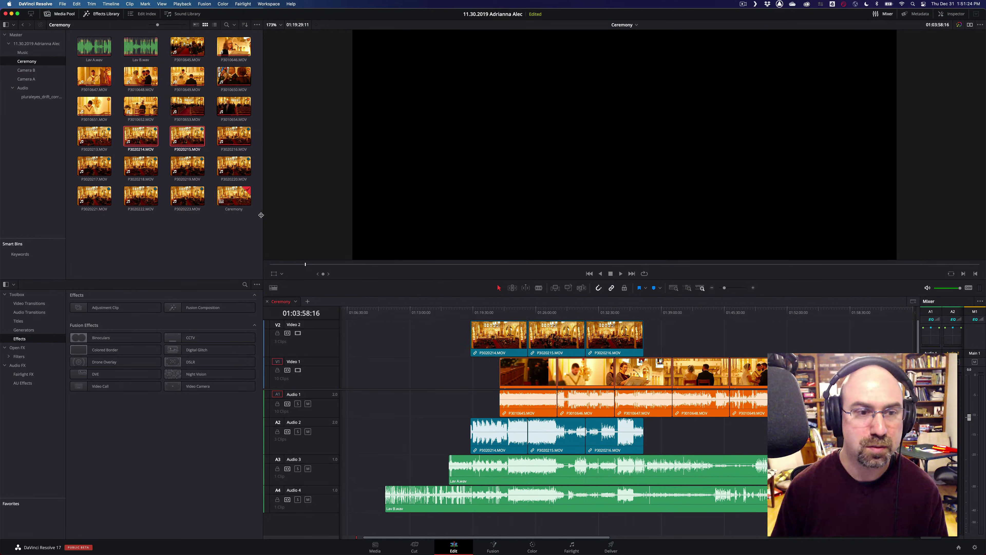
- Add P3020217 through P3020223 after P3020216 on Video 2
{"action": "left_click", "coordinate": [234, 138]}
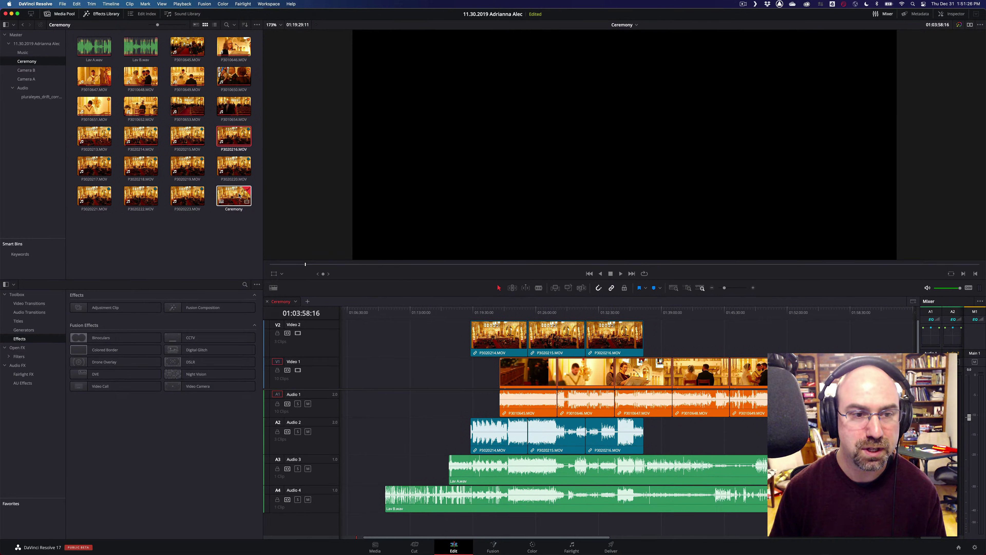
{"action": "left_click", "coordinate": [187, 196], "text": "shift"}
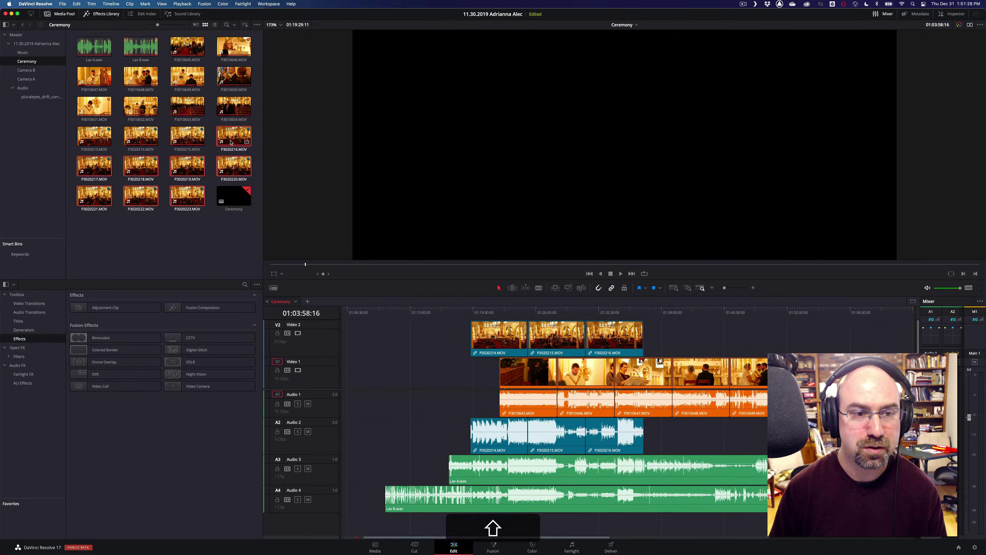
{"action": "left_click", "coordinate": [99, 167]}
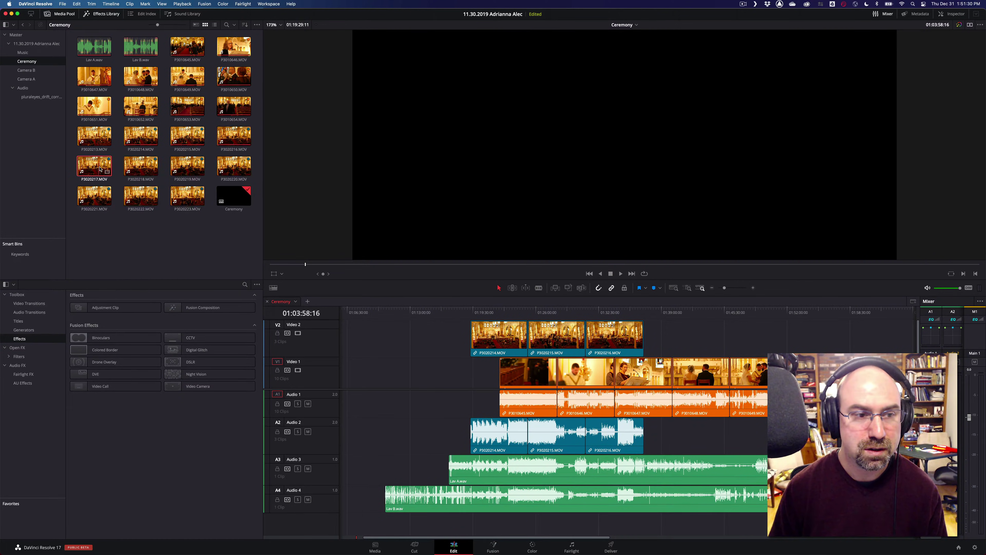
{"action": "left_click", "coordinate": [187, 200], "text": "shift"}
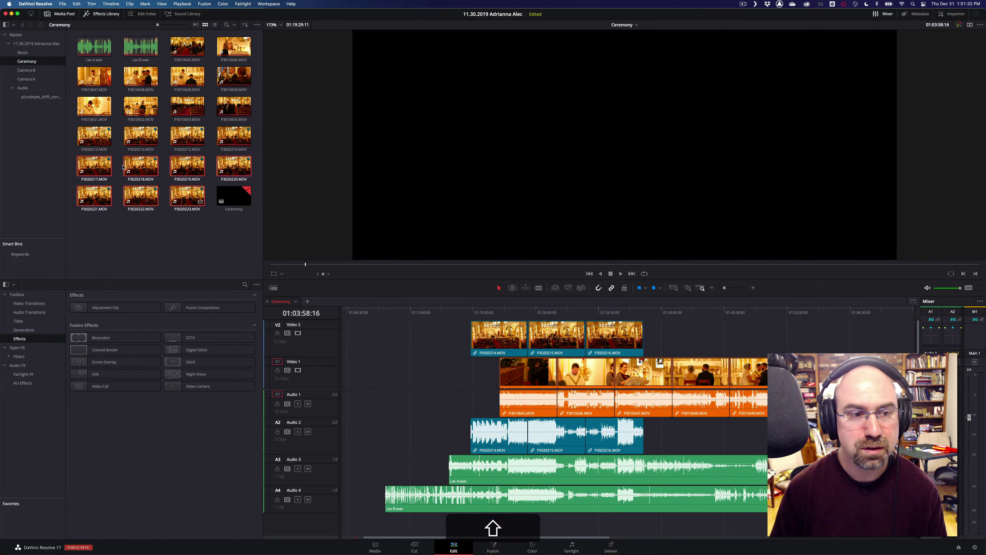
{"action": "left_click_drag", "start_coordinate": [188, 199], "coordinate": [644, 349]}
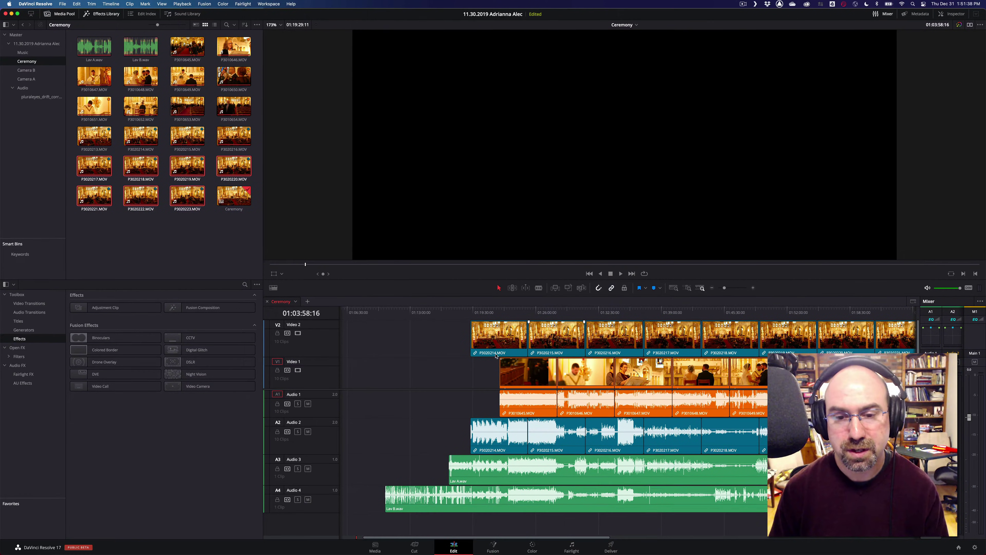
{"action": "scroll", "coordinate": [462, 365], "scroll_direction": "right", "scroll_amount": 2}
- Play a later stretch of the Ceremony timeline to check camera and audio sync
{"action": "scroll", "coordinate": [462, 365], "scroll_direction": "right", "scroll_amount": 5}
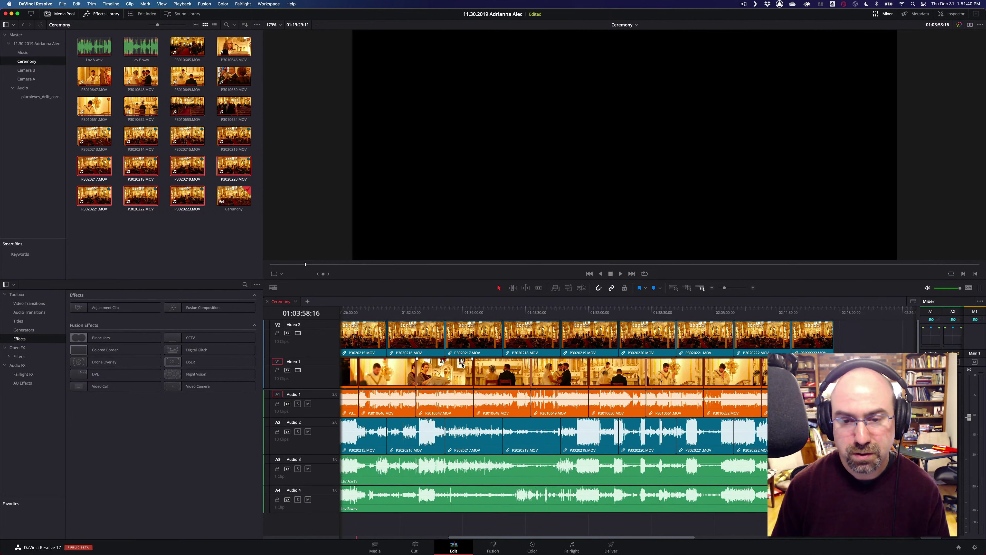
{"action": "left_click", "coordinate": [637, 313]}
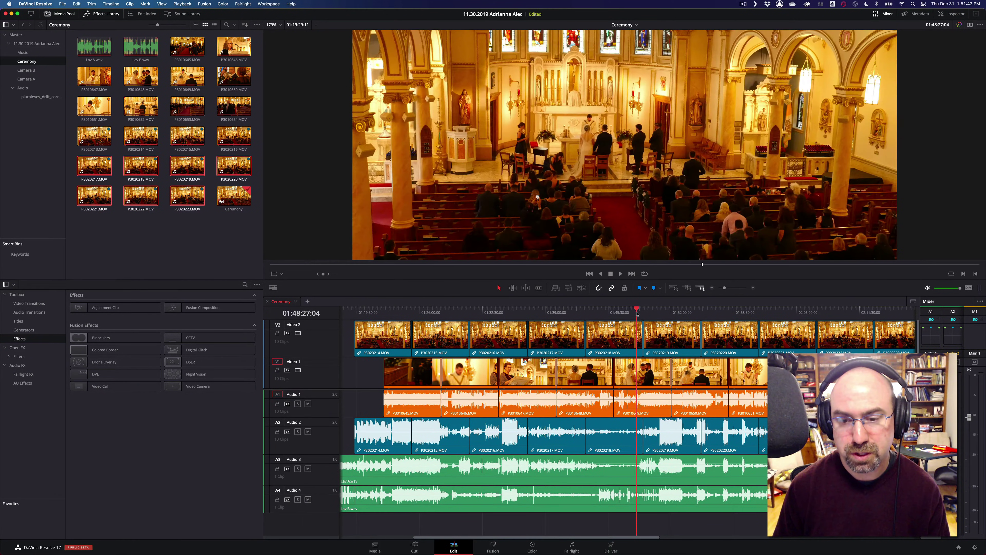
{"action": "key", "text": "space"}
{"action": "left_click", "coordinate": [627, 313]}
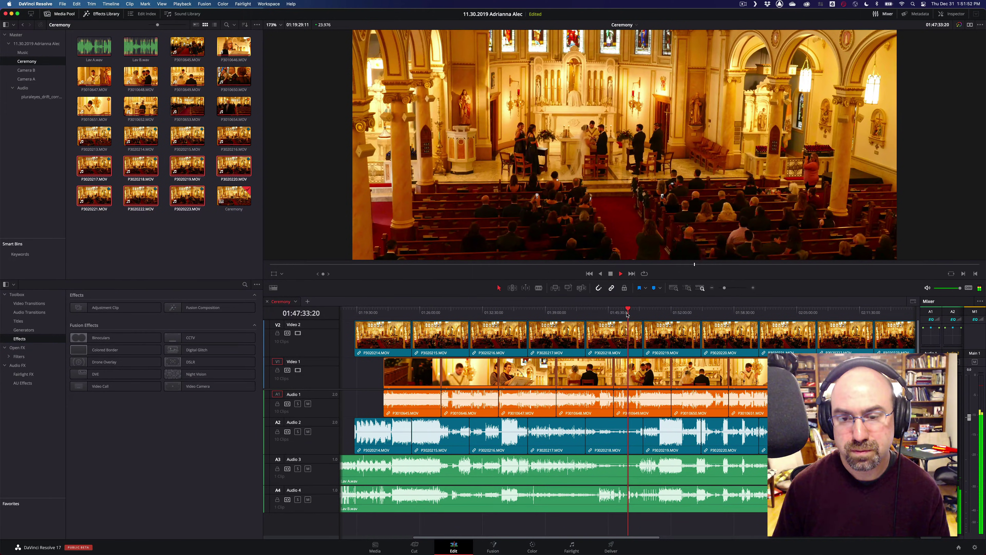
{"action": "key", "text": "space"}
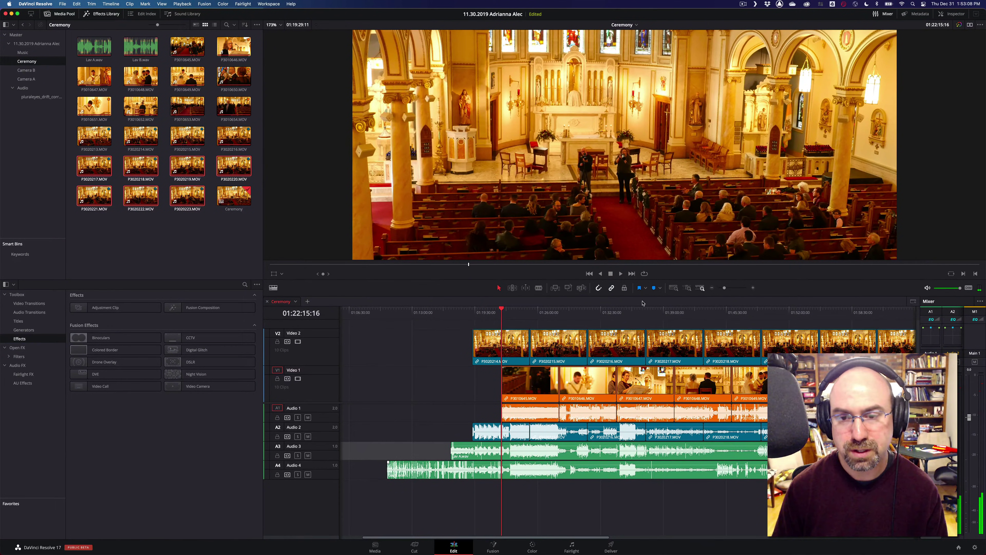
- Split the Video 2, Audio 3 and Audio 4 clips at the playhead and delete the pieces before it
{"action": "left_click", "coordinate": [539, 288]}
{"action": "left_click", "coordinate": [501, 341]}
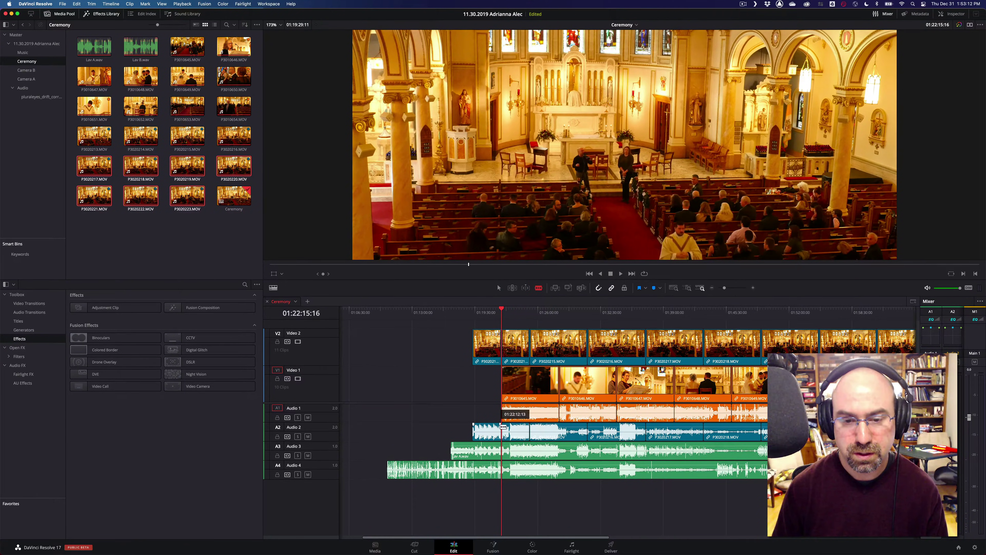
{"action": "left_click", "coordinate": [501, 451]}
{"action": "left_click", "coordinate": [501, 469]}
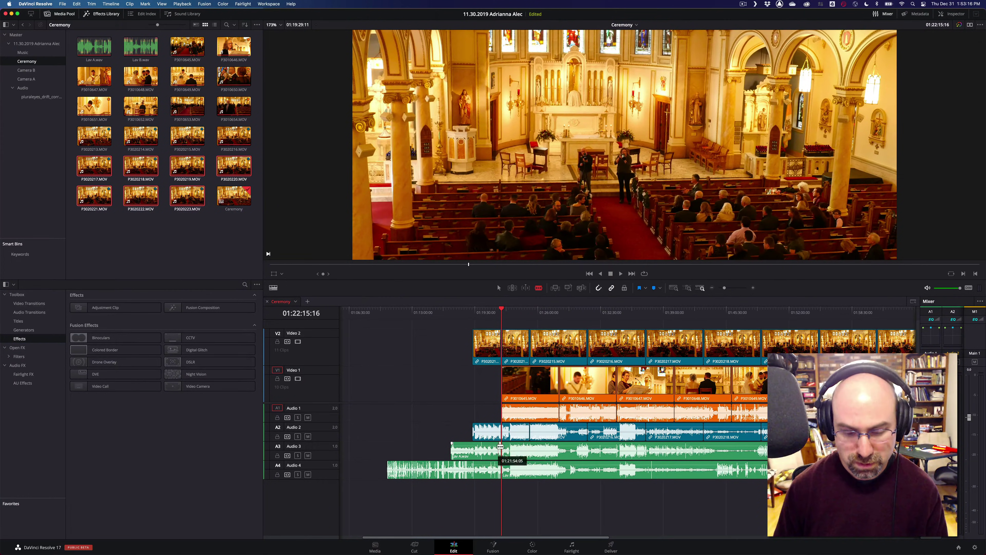
{"action": "left_click_drag", "start_coordinate": [465, 329], "coordinate": [490, 492]}
{"action": "key", "text": "BackSpace"}
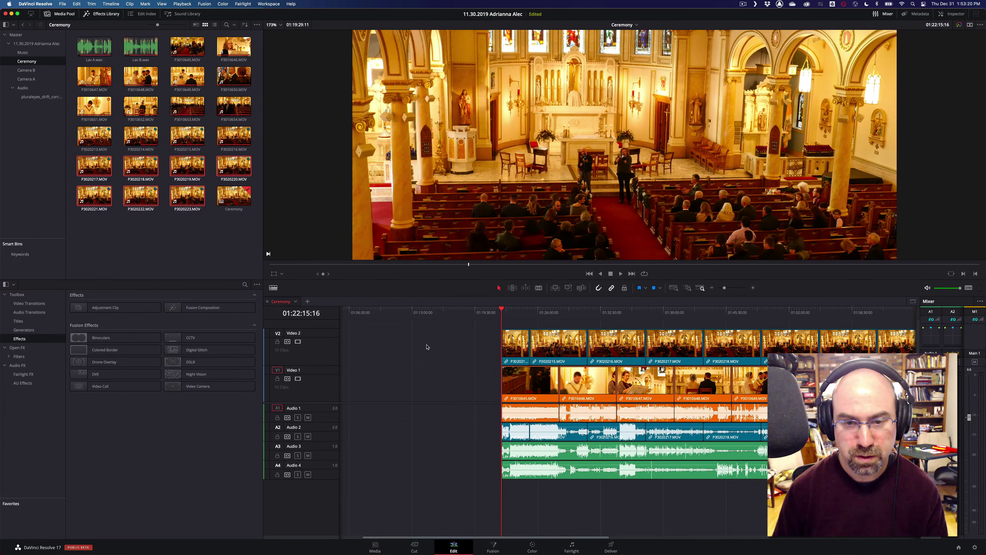
- Ripple-delete the empty gap on Video 1 so the clips start at zero
{"action": "right_click", "coordinate": [386, 380]}
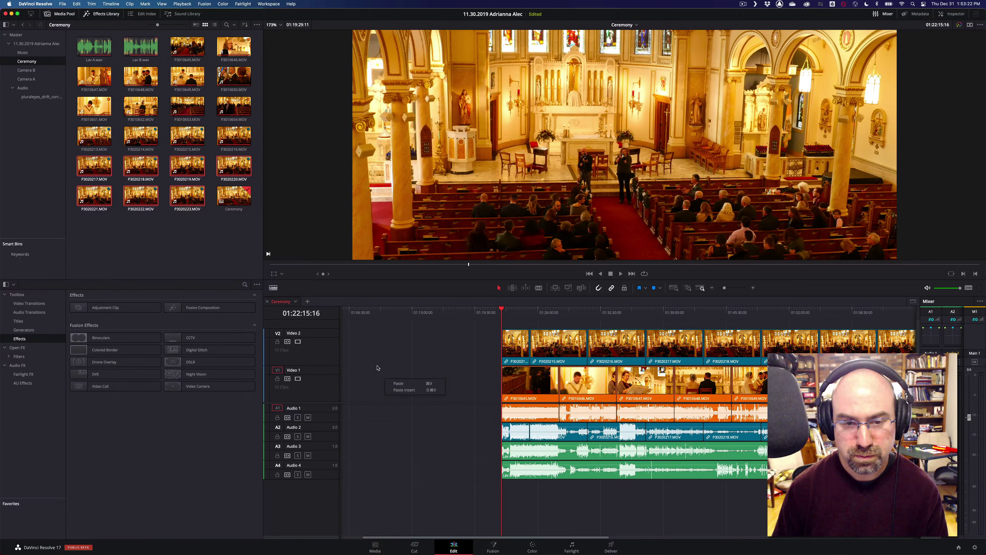
{"action": "left_click", "coordinate": [376, 373]}
{"action": "key", "text": "BackSpace"}
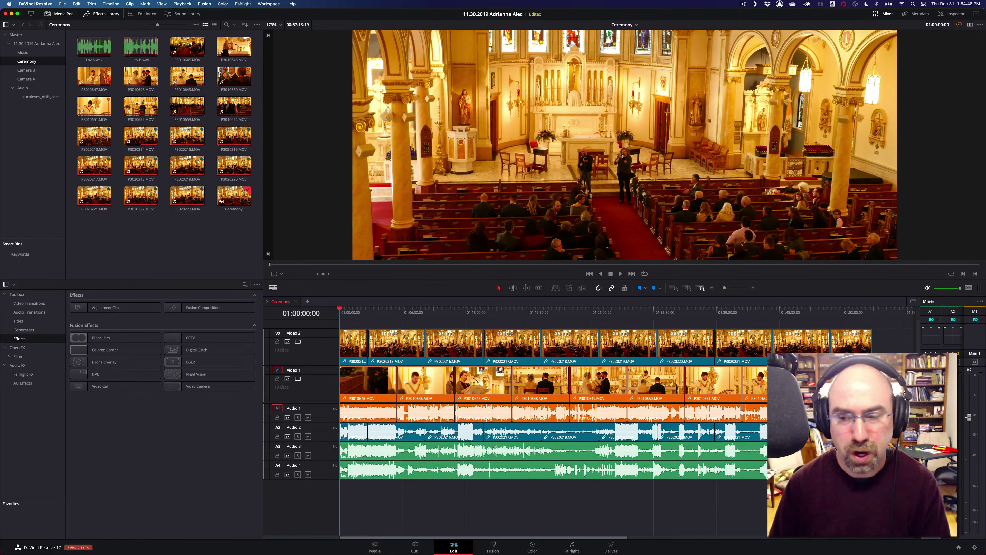
- Turn off Linked Selection and make a new compound clip from the V1/V2 video clips
{"action": "left_click", "coordinate": [611, 288]}
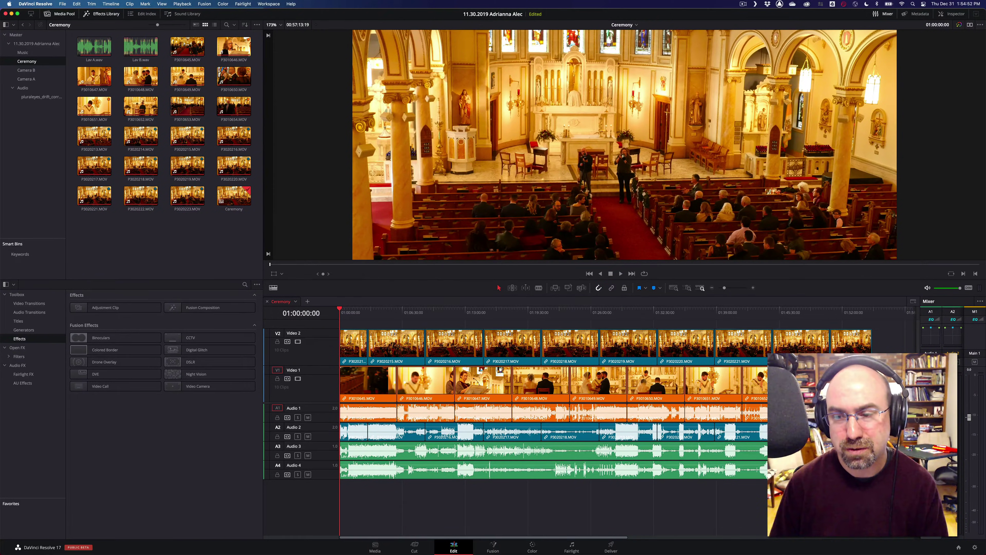
{"action": "left_click_drag", "start_coordinate": [654, 350], "coordinate": [355, 347]}
{"action": "right_click", "coordinate": [355, 347]}
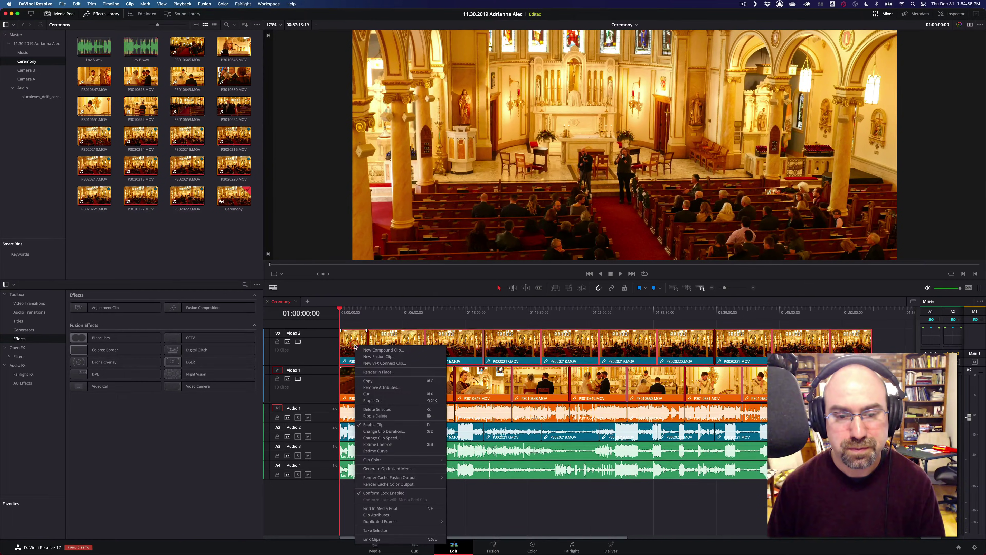
{"action": "left_click", "coordinate": [383, 350]}
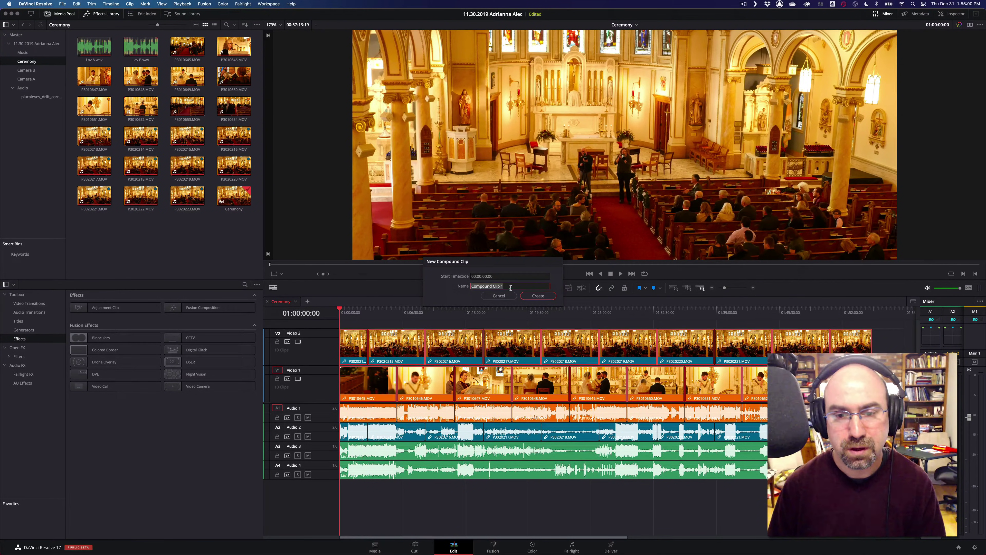
- Name the compound clip 'Compound Ceremony' and select it in the media pool
{"action": "left_click", "coordinate": [494, 286]}
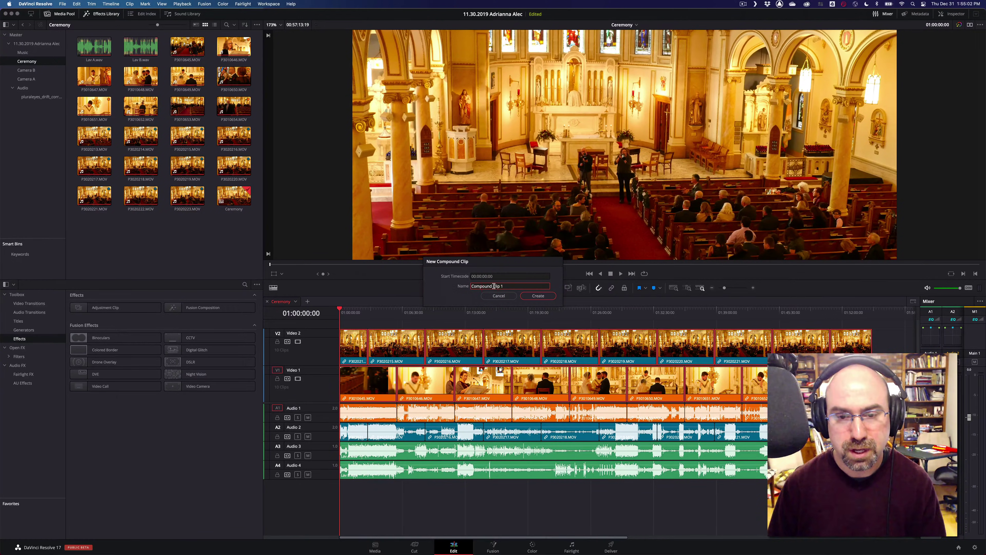
{"action": "left_click_drag", "start_coordinate": [494, 287], "coordinate": [518, 285]}
{"action": "type", "text": "Ceremony"}
{"action": "key", "text": "Return"}
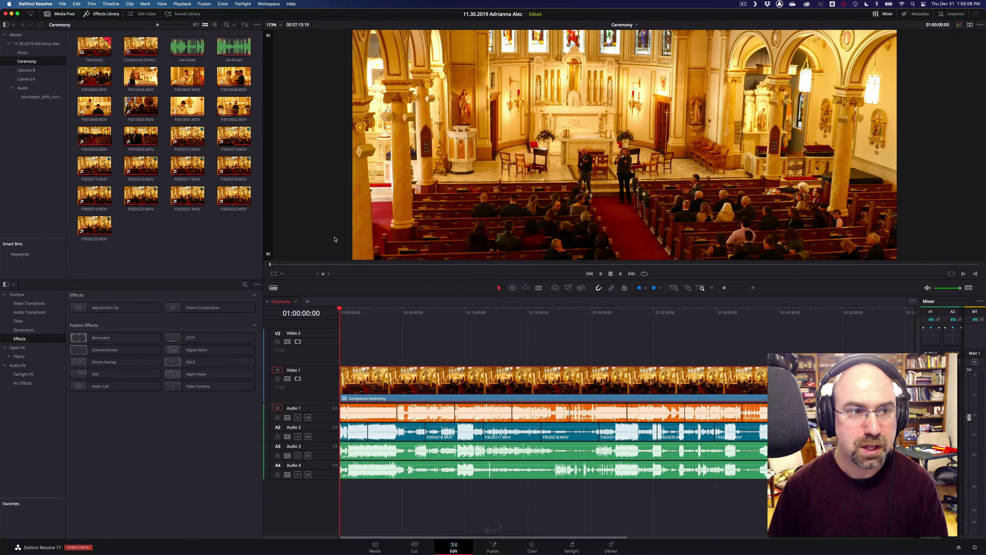
{"action": "left_click", "coordinate": [137, 53]}
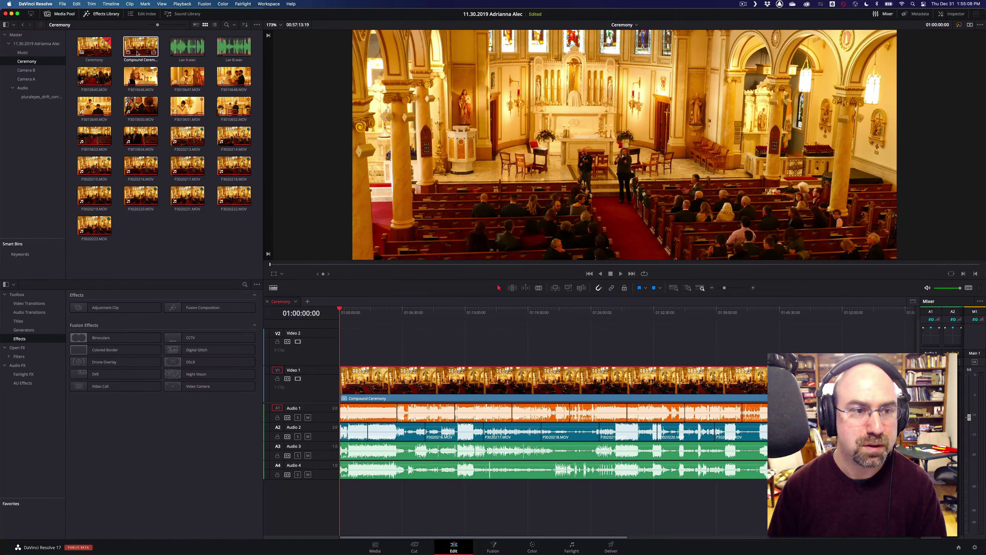
- Duplicate the Ceremony timeline in the media pool
{"action": "left_click", "coordinate": [104, 51]}
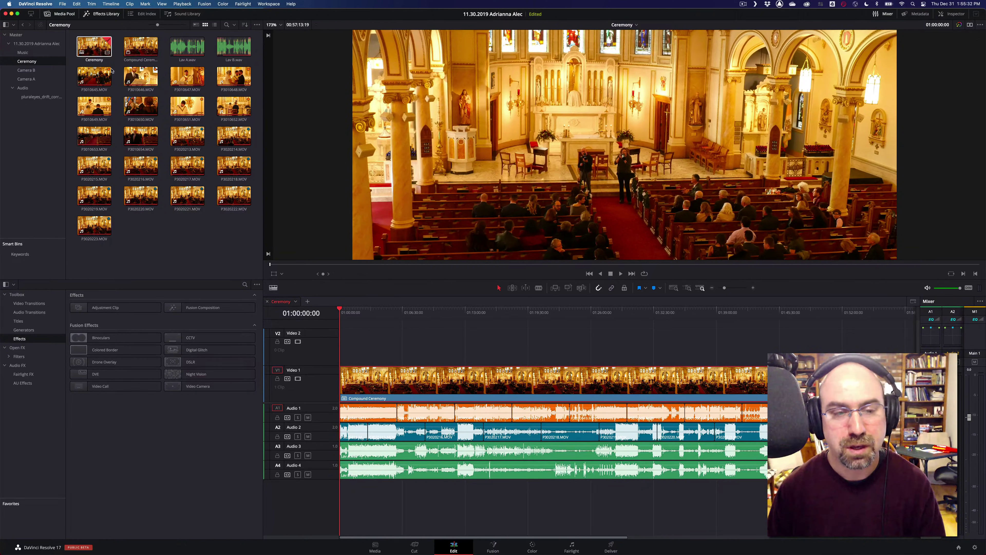
{"action": "left_click", "coordinate": [172, 240]}
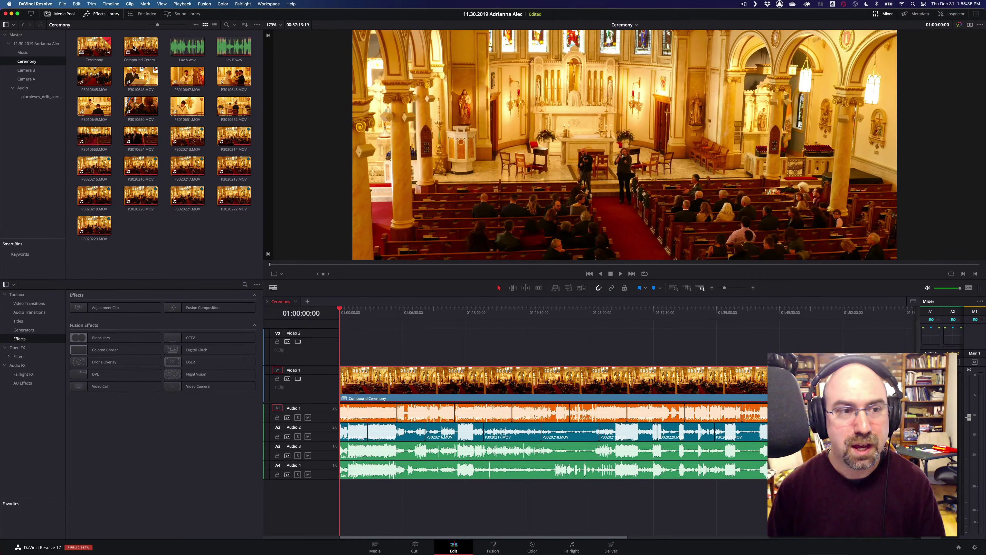
{"action": "left_click", "coordinate": [149, 57]}
{"action": "left_click", "coordinate": [93, 53]}
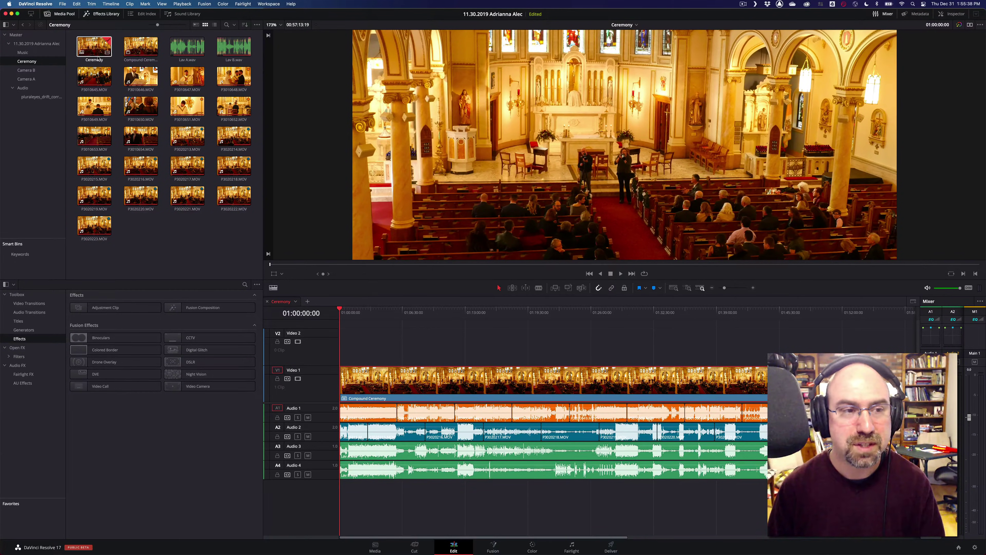
{"action": "left_click", "coordinate": [117, 77]}
{"action": "left_click", "coordinate": [92, 56]}
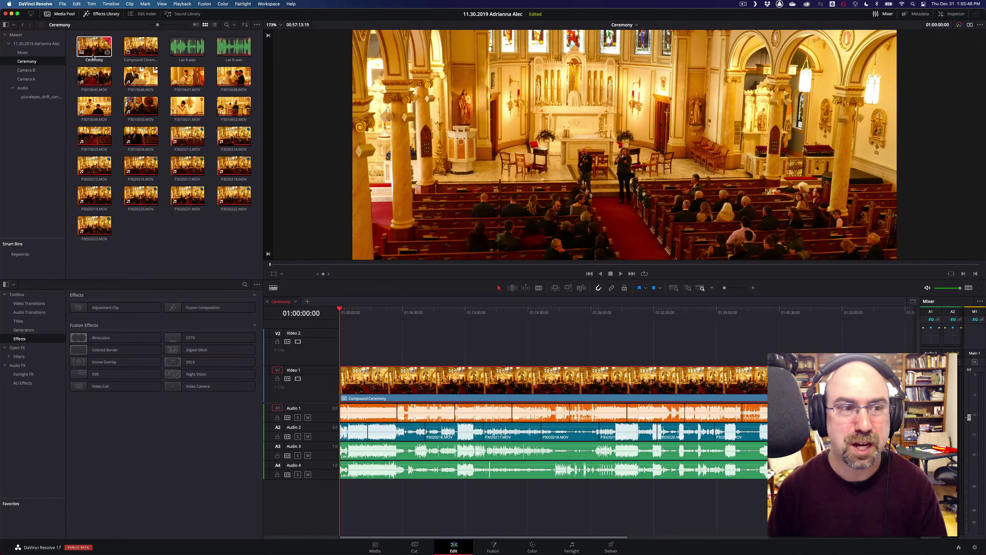
{"action": "right_click", "coordinate": [92, 55]}
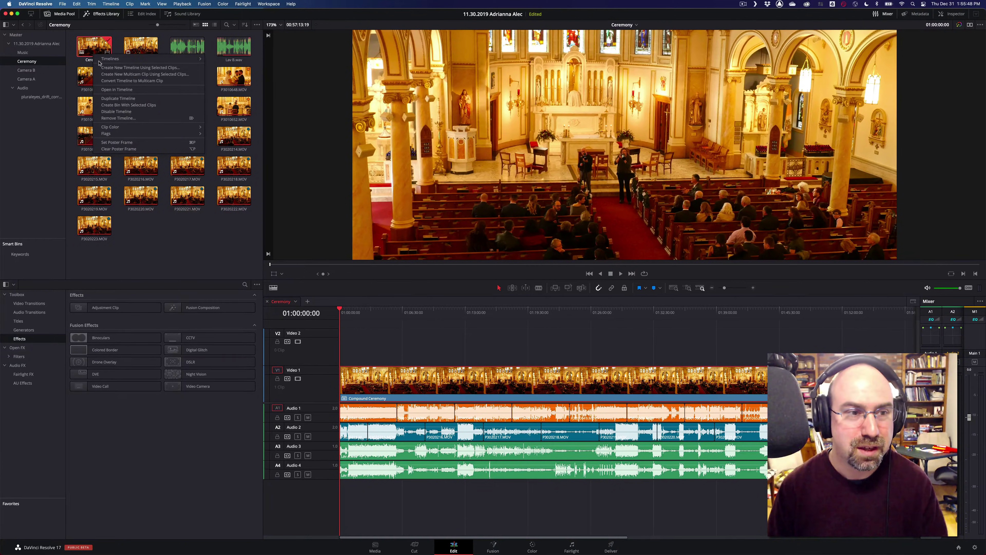
{"action": "left_click", "coordinate": [105, 99]}
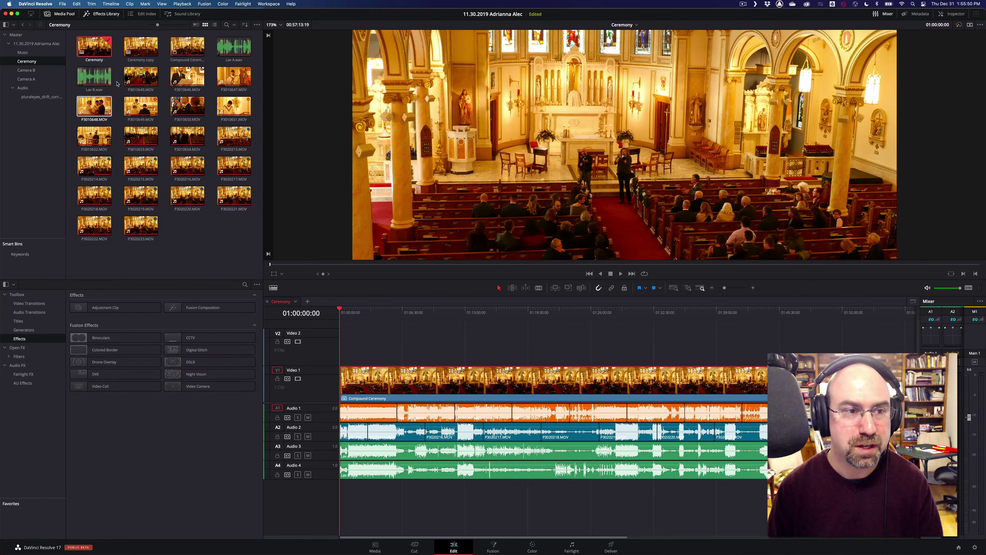
- Rename the timeline copy to 'Ceremony Sync' and open it
{"action": "left_click", "coordinate": [149, 62]}
{"action": "left_click", "coordinate": [149, 61]}
{"action": "key", "text": "BackSpace"}
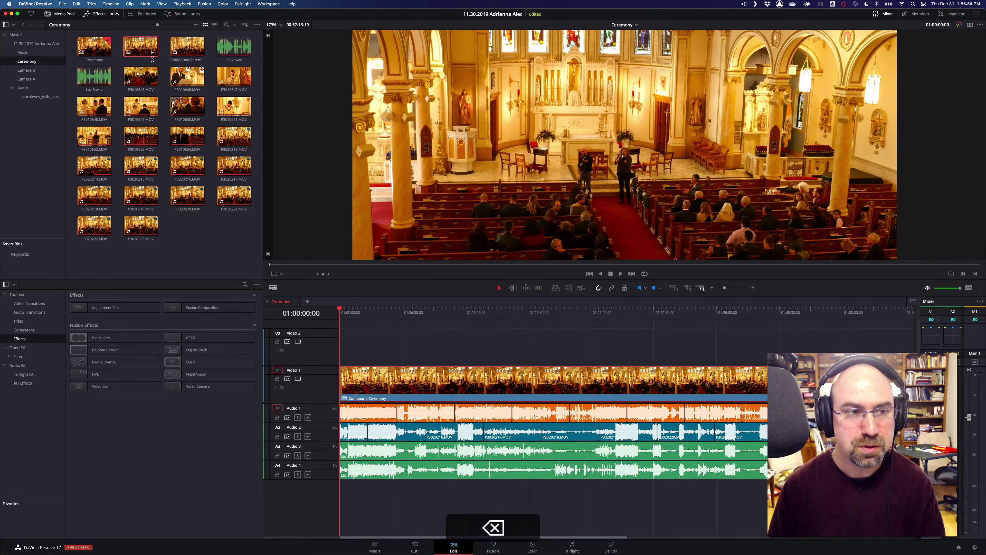
{"action": "type", "text": "Ceremony"}
{"action": "type", "text": " Cinc"}
{"action": "key", "text": "BackSpace"}
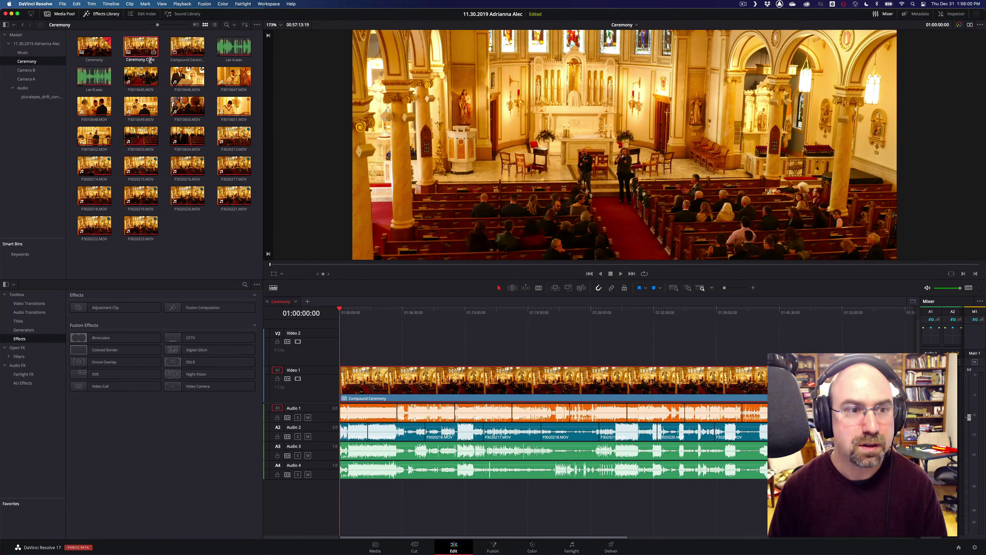
{"action": "key", "text": "shift+BackSpace"}
{"action": "key", "text": "shift+BackSpace"}
{"action": "key", "text": "shift+BackSpace"}
{"action": "key", "text": "shift+BackSpace"}
{"action": "key", "text": "shift+BackSpace"}
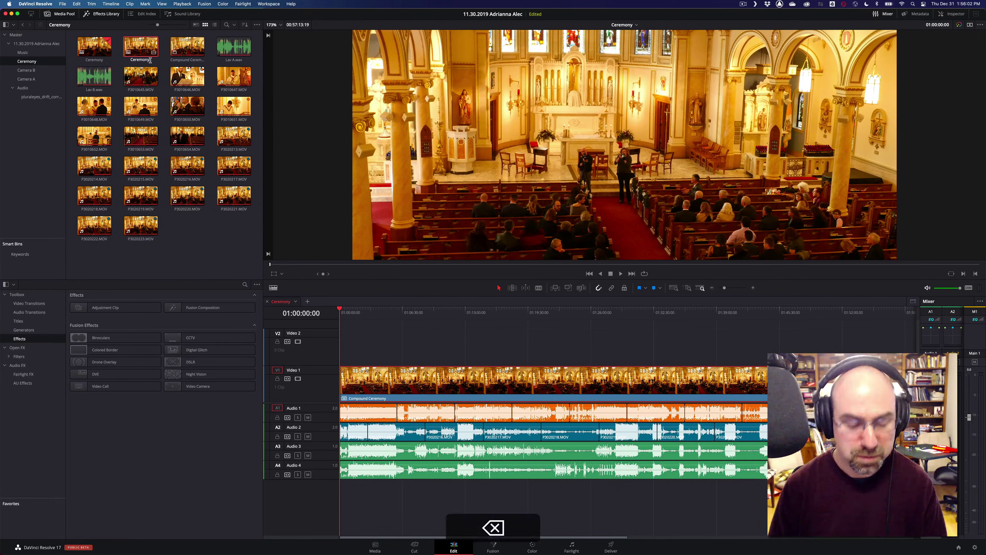
{"action": "type", "text": "Sync"}
{"action": "key", "text": "Return"}
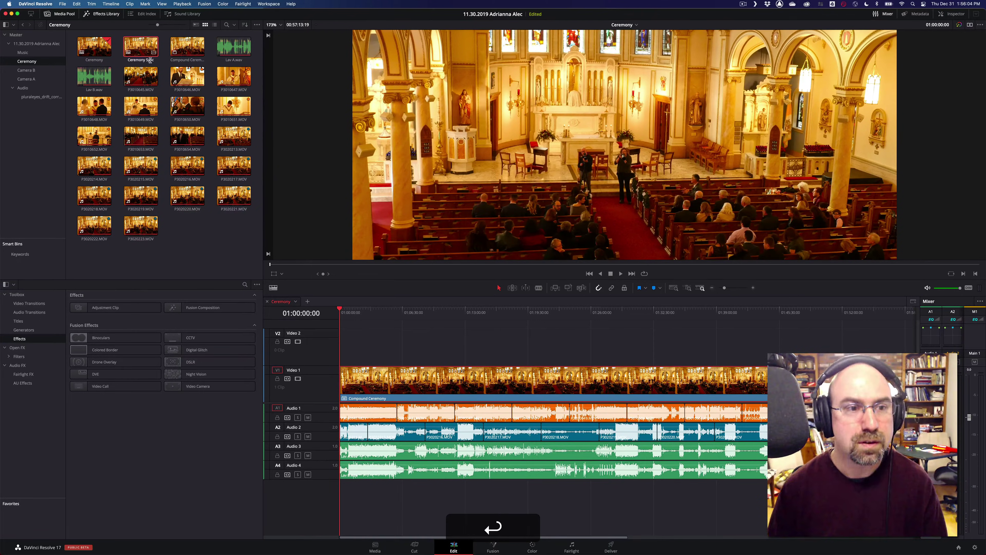
{"action": "double_click", "coordinate": [140, 55]}
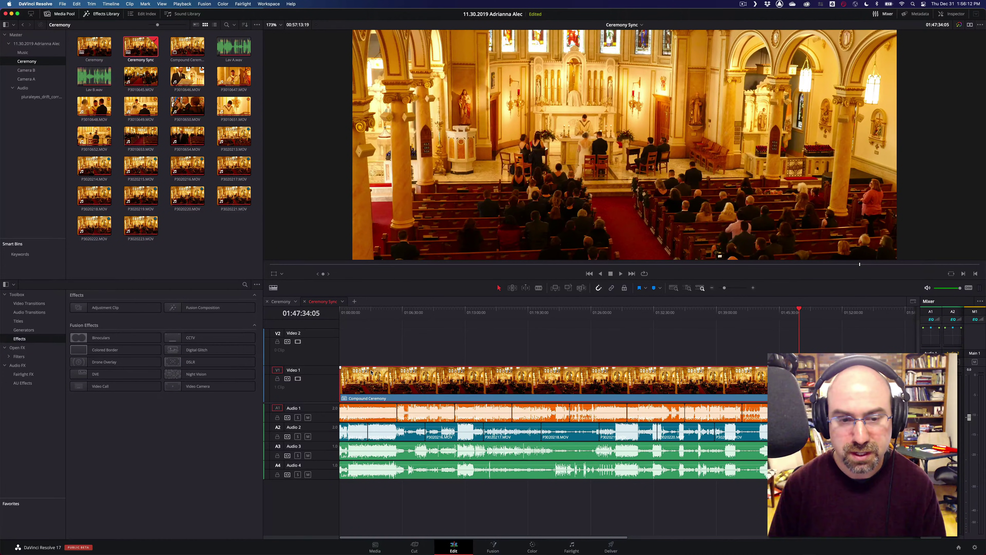
- Delete the compound clip from V1 and convert Compound Ceremony to a multicam clip
{"action": "key", "text": "BackSpace"}
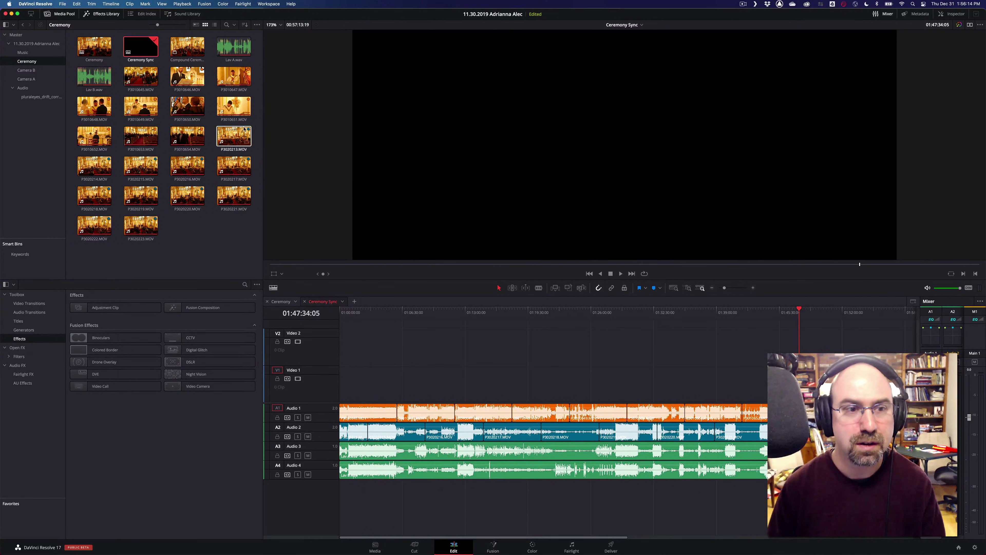
{"action": "left_click", "coordinate": [189, 53]}
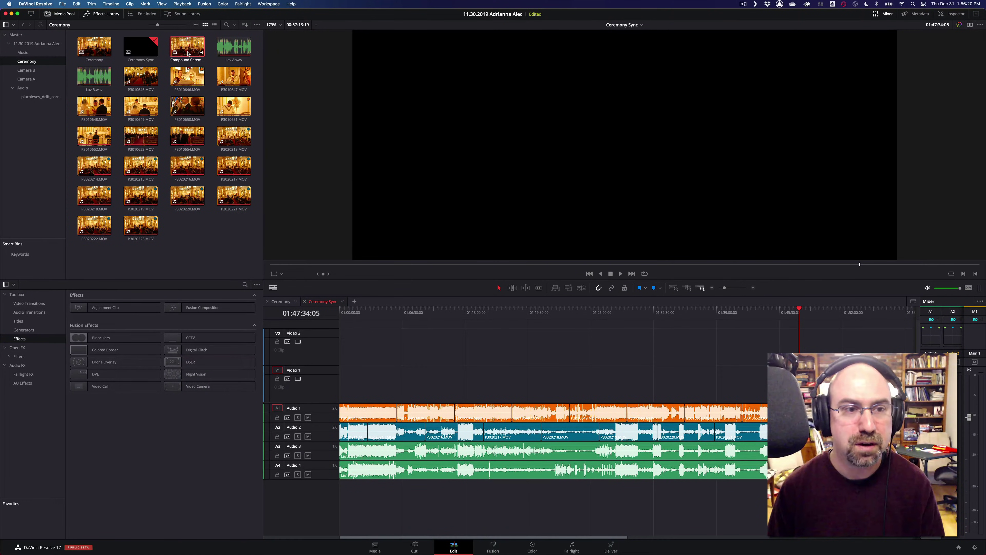
{"action": "right_click", "coordinate": [188, 54]}
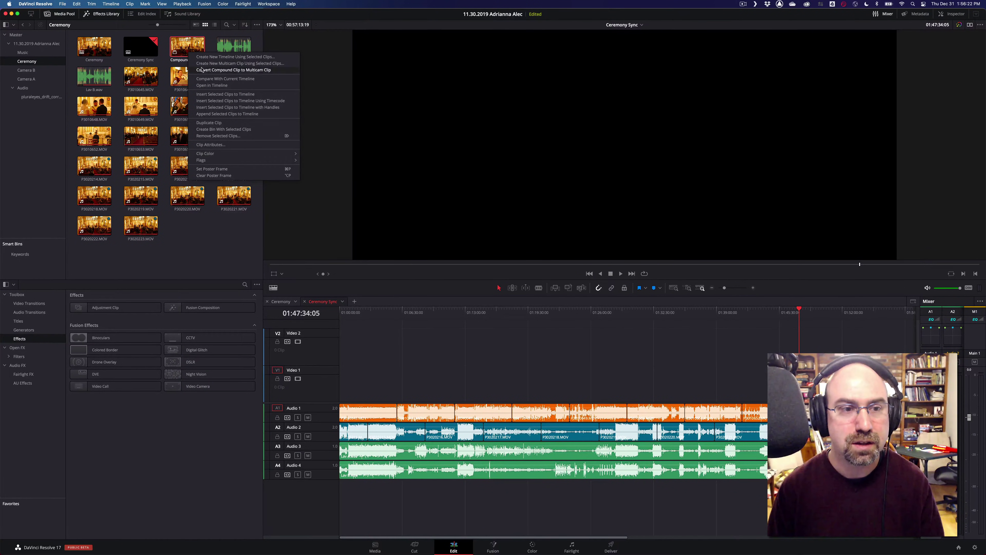
{"action": "left_click", "coordinate": [245, 73]}
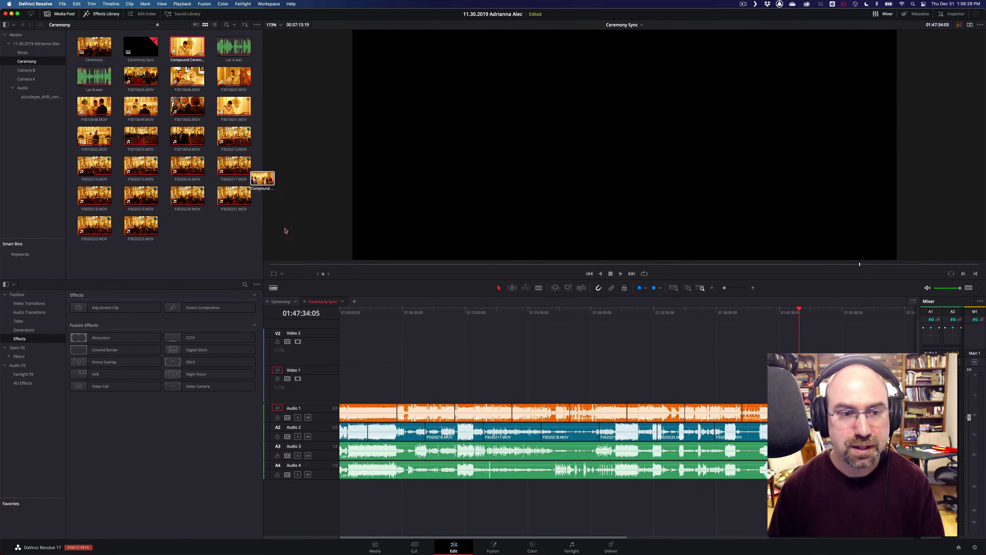
- Close the Compound Ceremony timeline and place the multicam clip on Video 1 of Ceremony Sync
{"action": "left_click_drag", "start_coordinate": [293, 244], "coordinate": [336, 383]}
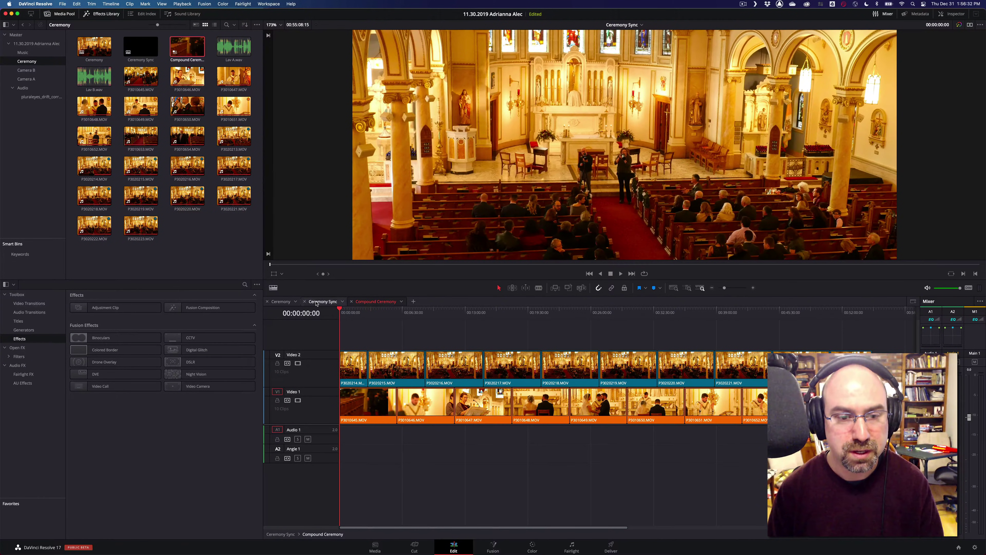
{"action": "left_click", "coordinate": [316, 302]}
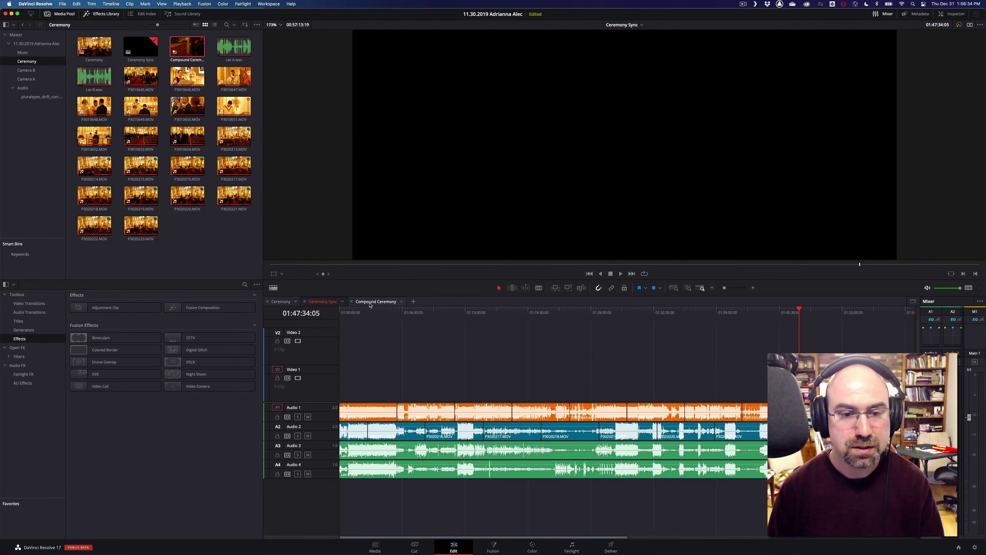
{"action": "left_click", "coordinate": [351, 301]}
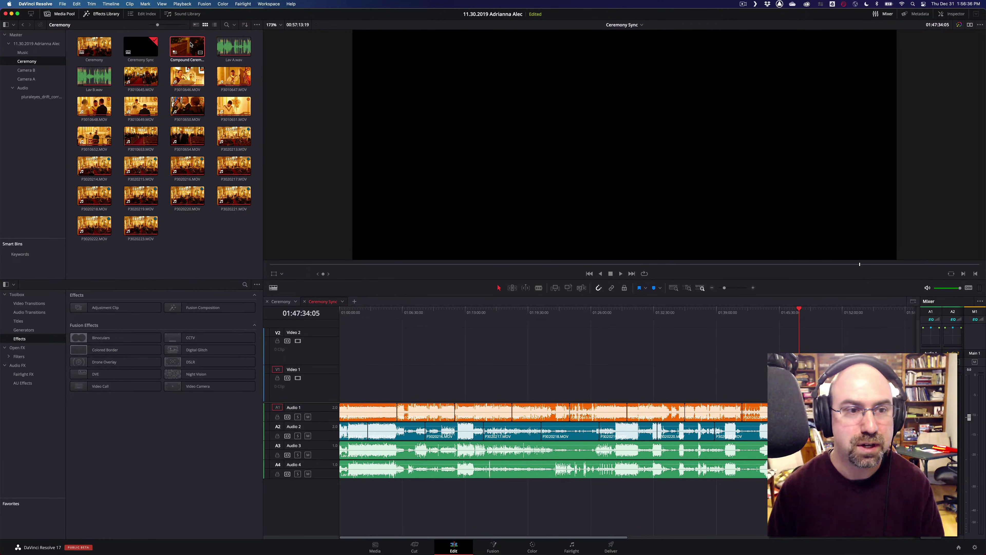
{"action": "left_click_drag", "start_coordinate": [187, 47], "coordinate": [342, 390]}
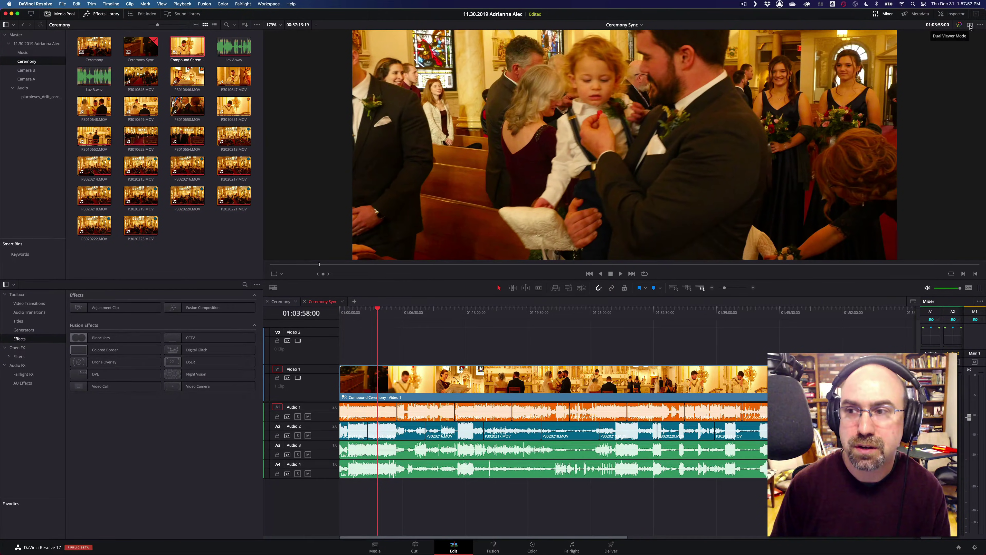
- Enable dual viewers and set the source viewer to Multicam, showing angles Video 1 and Video 2
{"action": "left_click", "coordinate": [970, 25]}
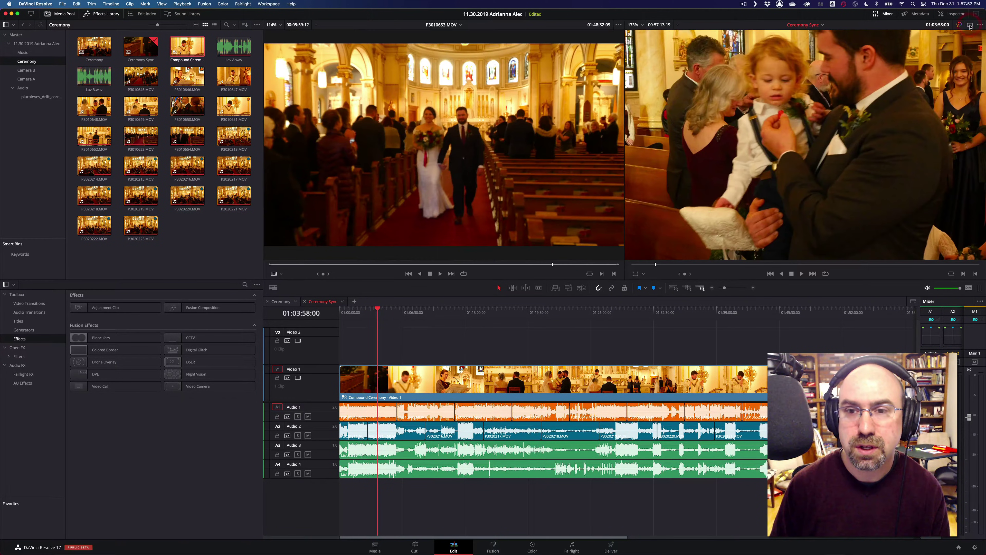
{"action": "left_click", "coordinate": [281, 275]}
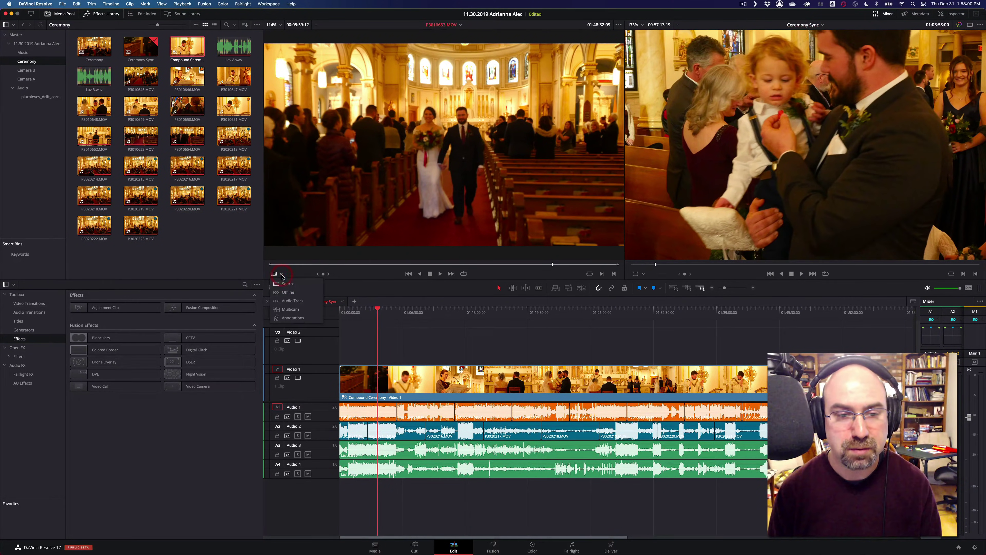
{"action": "left_click", "coordinate": [290, 309]}
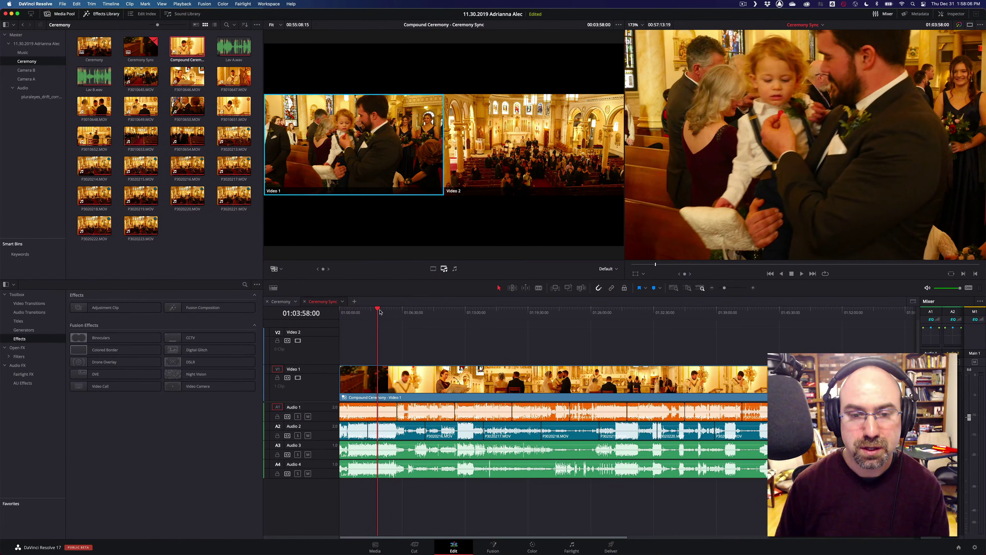
- Play from the bridesmaids' entrance cutting angles 2, 1, 2, 1, 2, then return to 01:01:43:14
{"action": "left_click", "coordinate": [367, 310]}
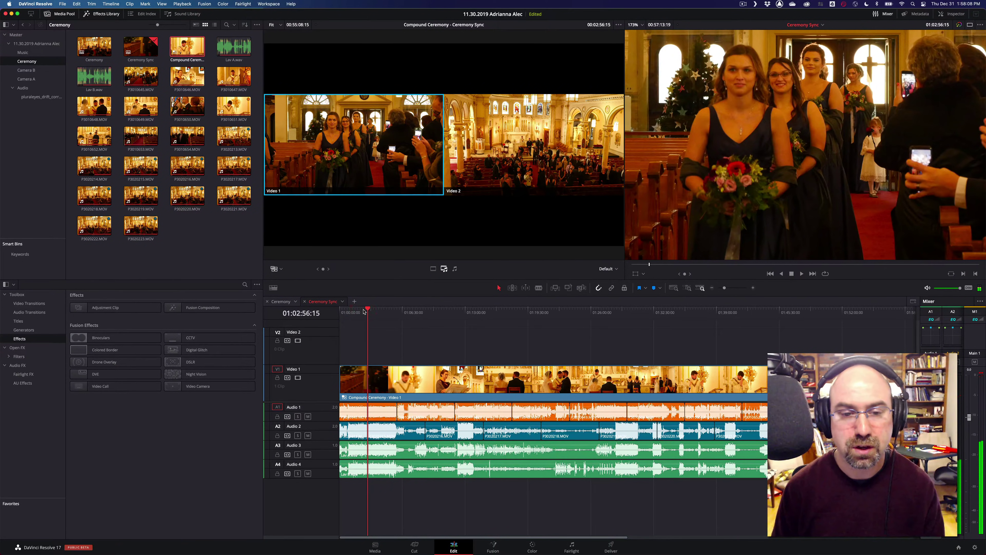
{"action": "left_click_drag", "start_coordinate": [363, 311], "coordinate": [354, 311]}
{"action": "key", "text": "space"}
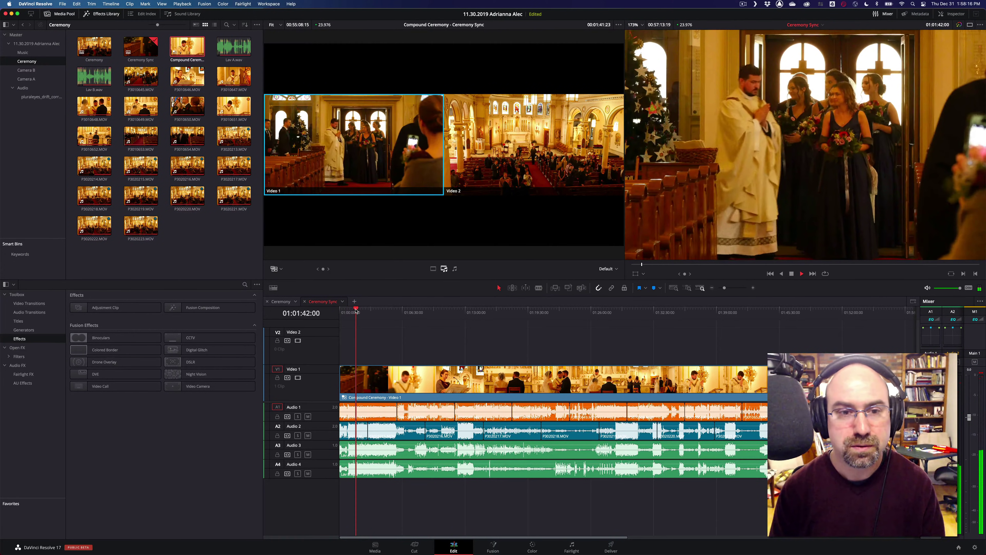
{"action": "key", "text": "2"}
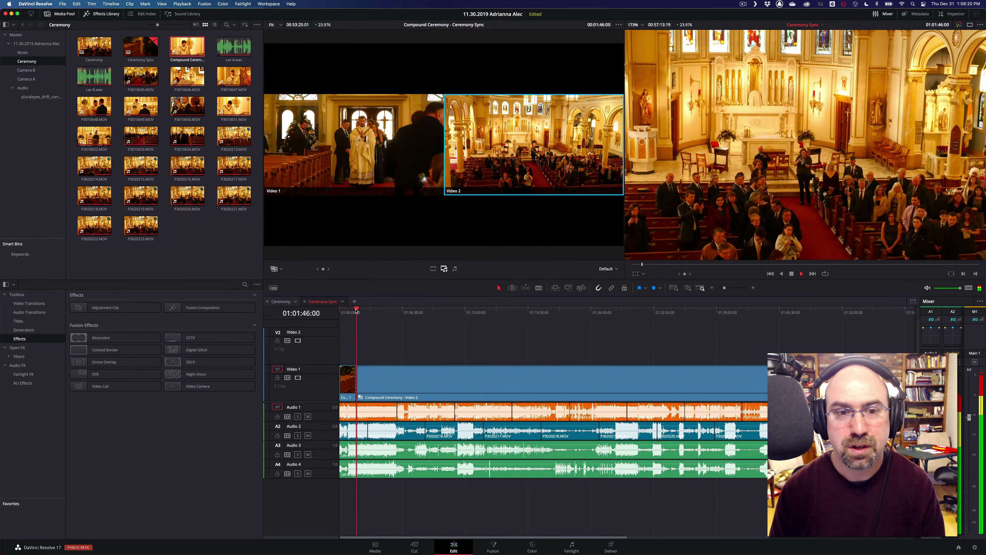
{"action": "key", "text": "1"}
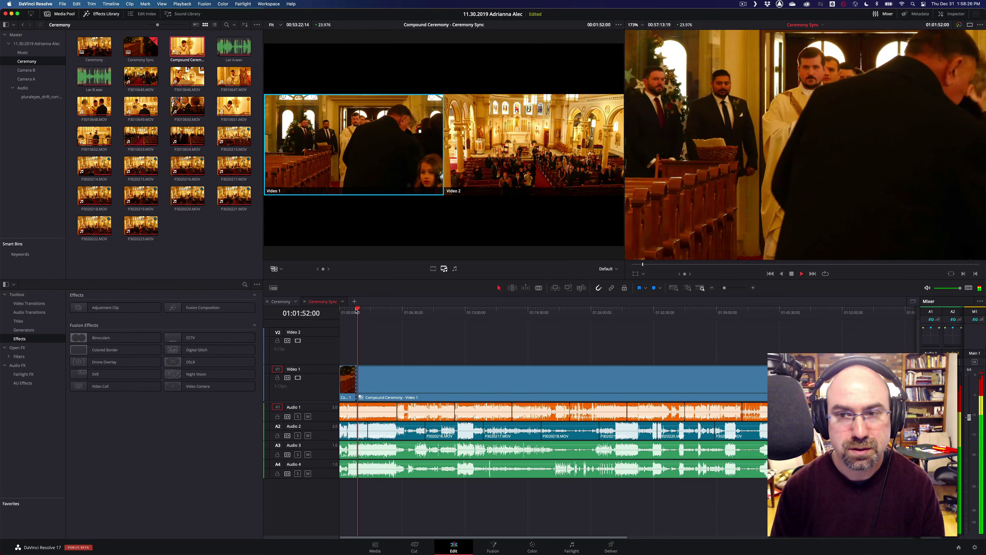
{"action": "key", "text": "2"}
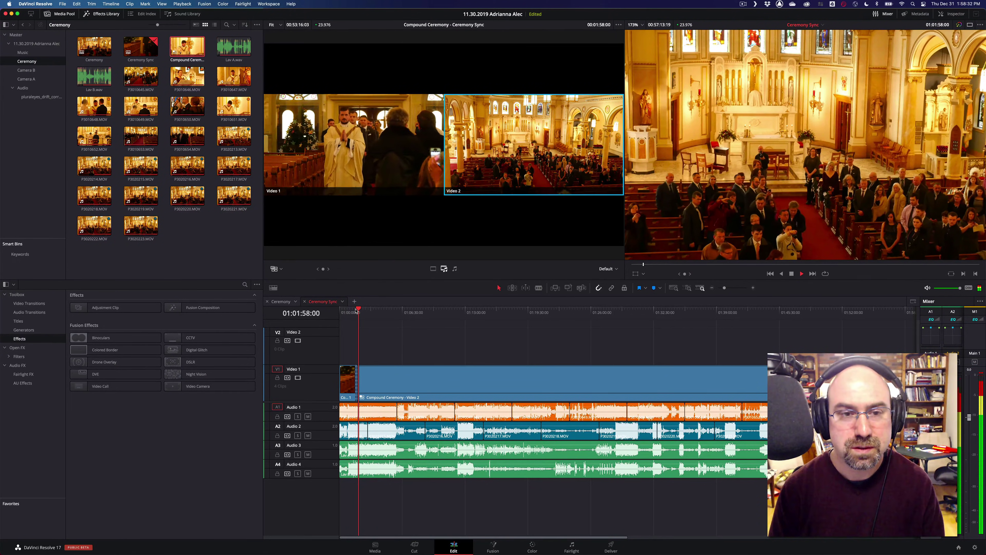
{"action": "key", "text": "1"}
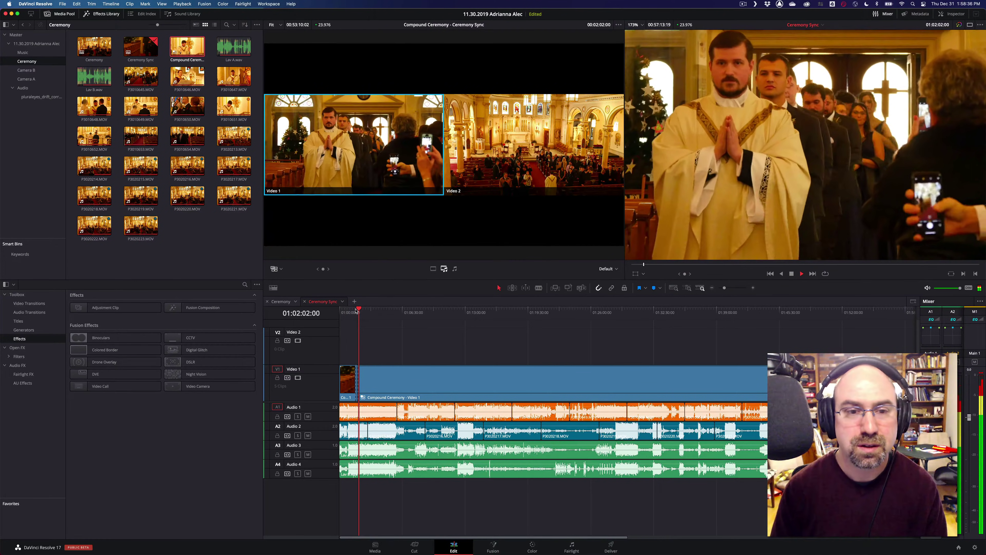
{"action": "key", "text": "2"}
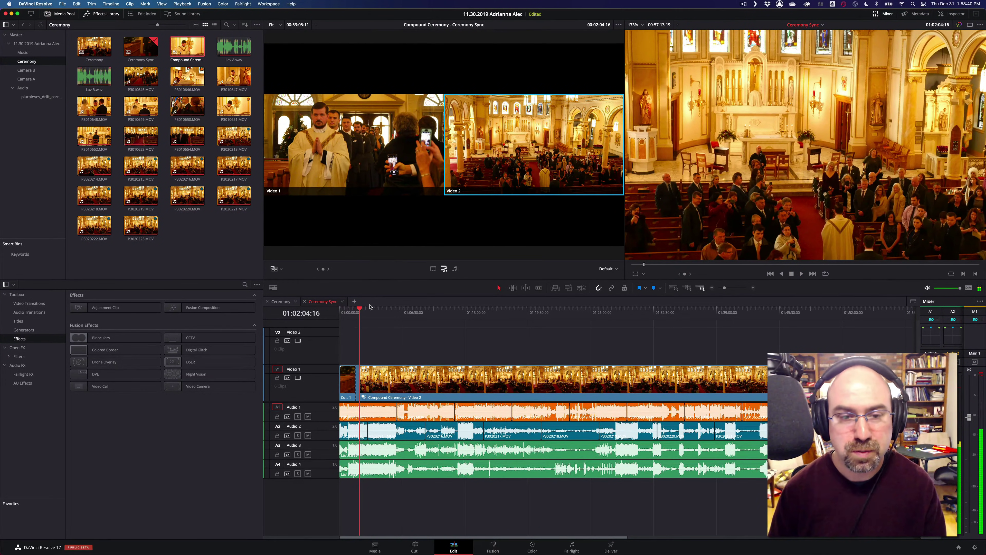
{"action": "left_click", "coordinate": [356, 310]}
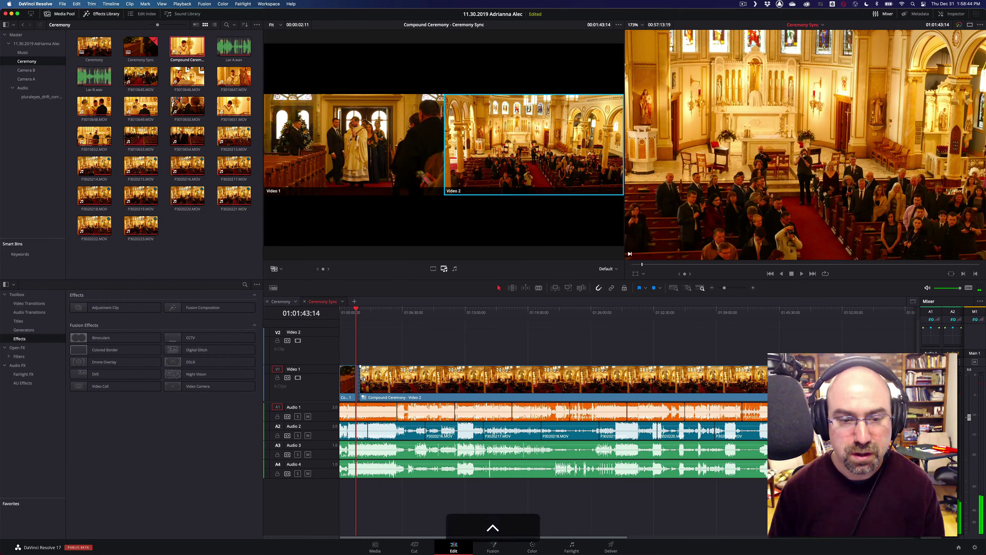
{"action": "scroll", "coordinate": [361, 378], "scroll_direction": "up", "scroll_amount": 5, "text": "alt"}
{"action": "scroll", "coordinate": [361, 378], "scroll_direction": "up", "scroll_amount": 10, "text": "alt"}
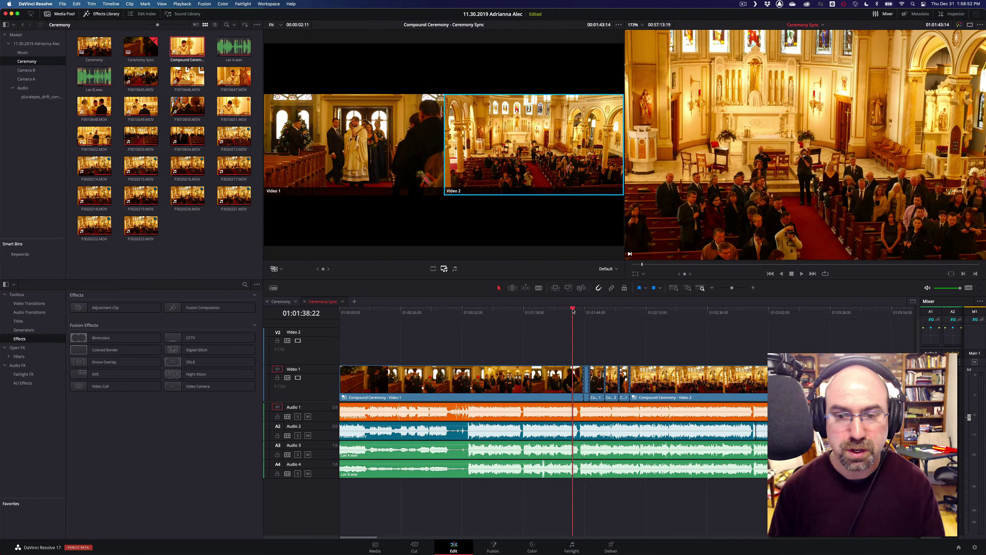
{"action": "left_click_drag", "start_coordinate": [581, 310], "coordinate": [572, 310]}
{"action": "key", "text": "space"}
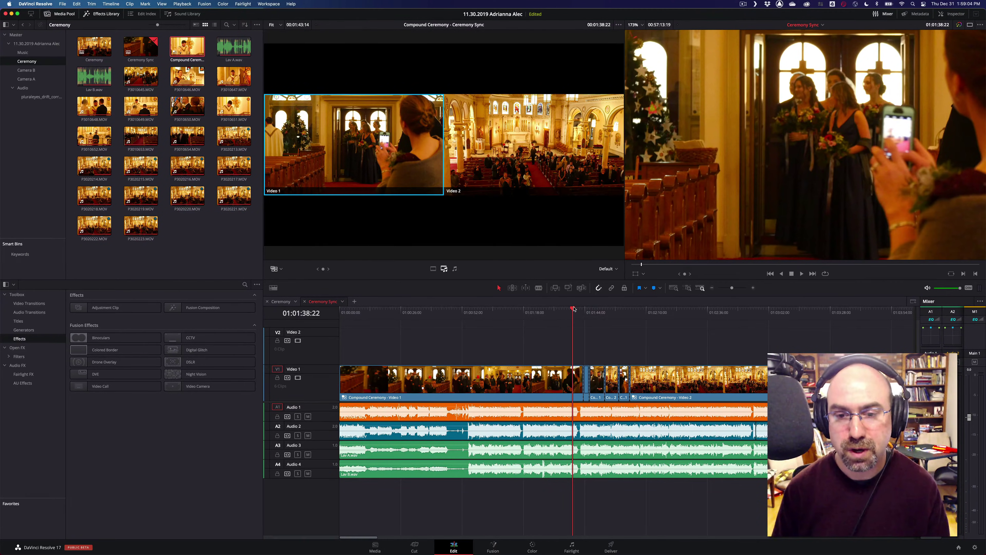
{"action": "left_click_drag", "start_coordinate": [574, 309], "coordinate": [573, 310]}
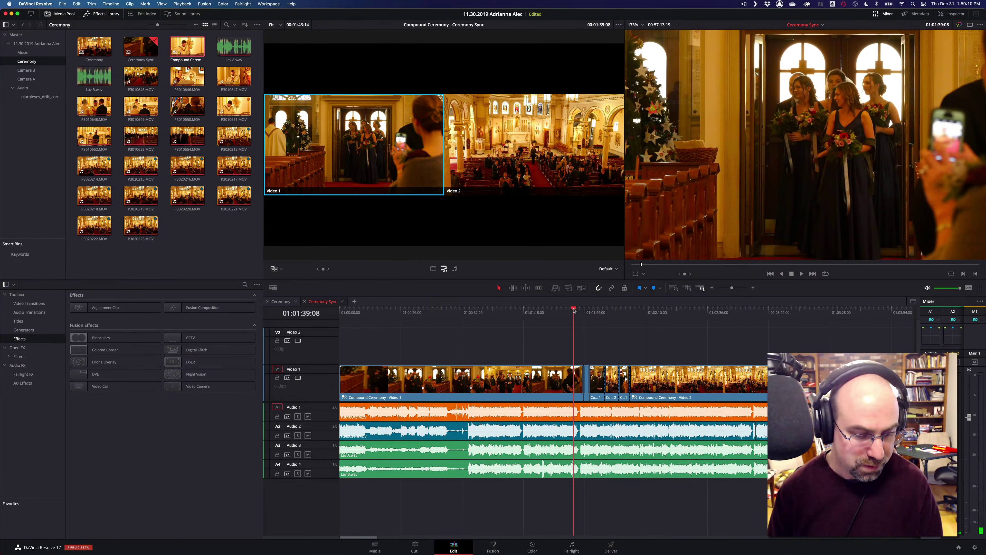
{"action": "left_click_drag", "start_coordinate": [574, 310], "coordinate": [569, 310]}
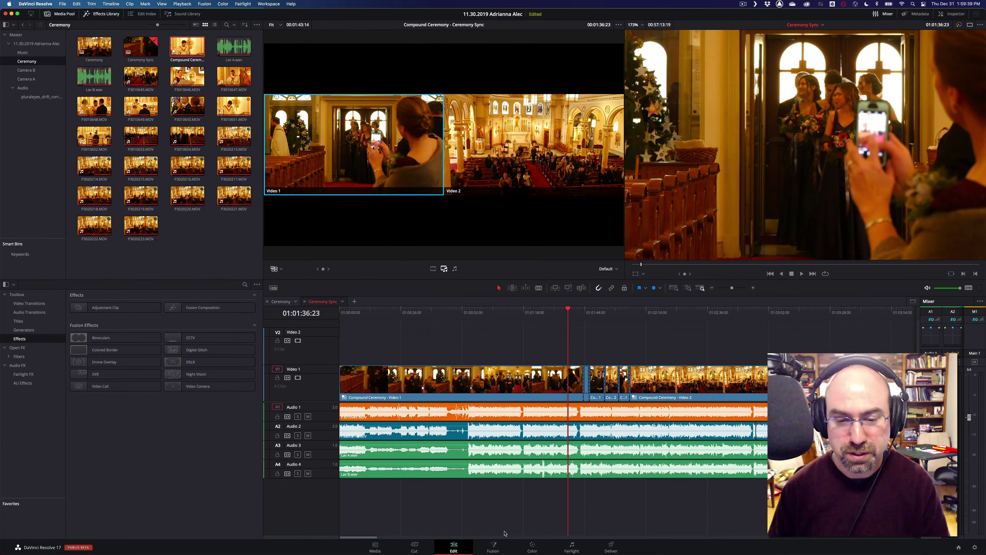
- Open Compound Ceremony from the Media Pool as its own timeline
{"action": "left_click", "coordinate": [533, 545]}
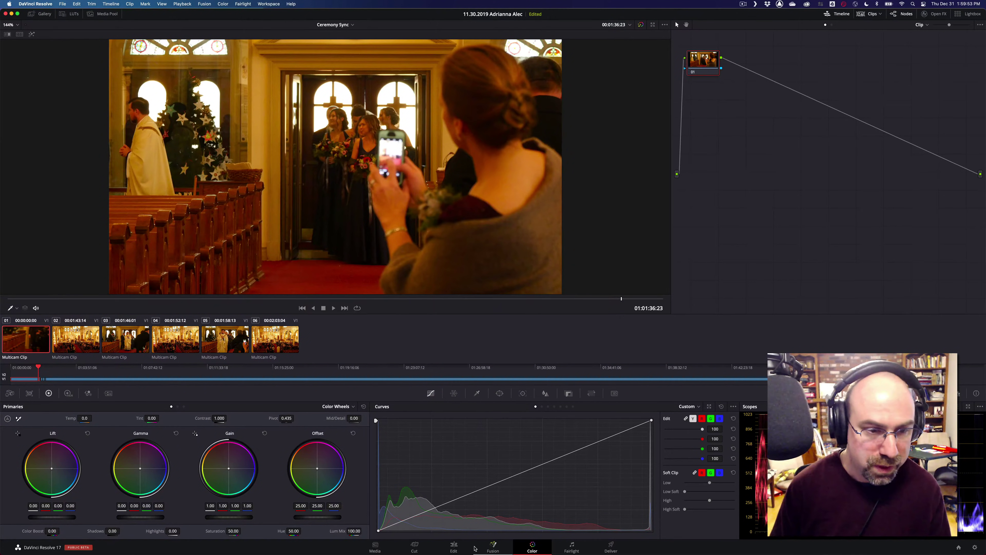
{"action": "left_click", "coordinate": [453, 547]}
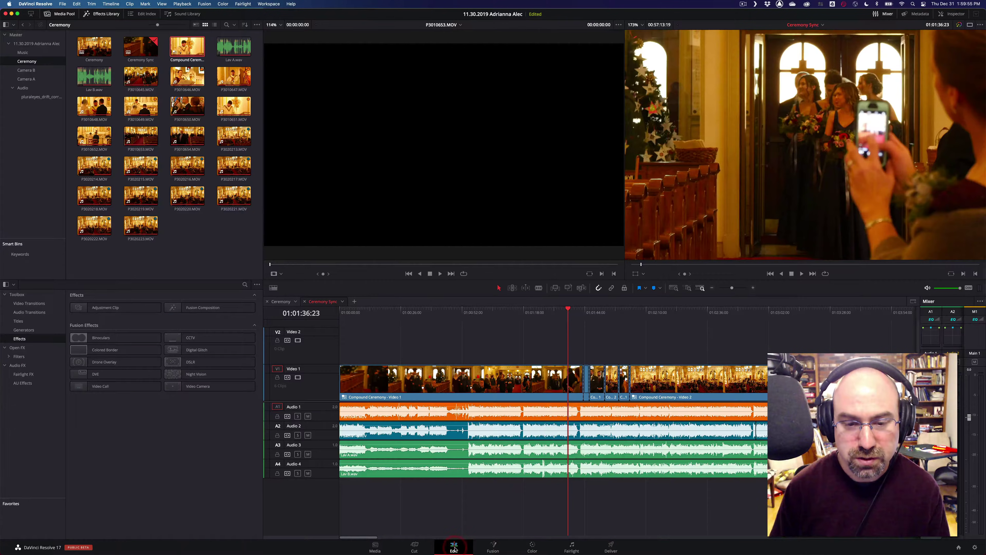
{"action": "double_click", "coordinate": [199, 60]}
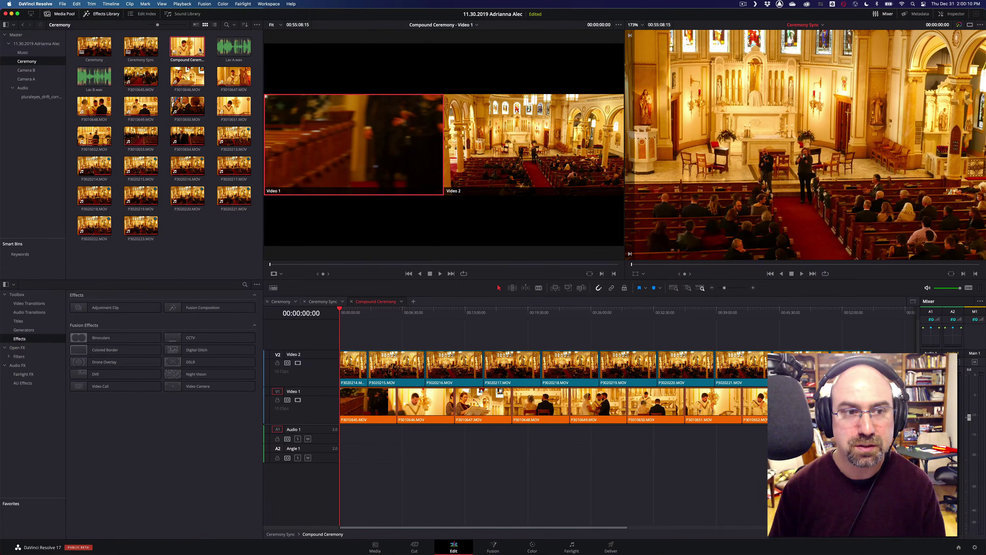
{"action": "right_click", "coordinate": [193, 47]}
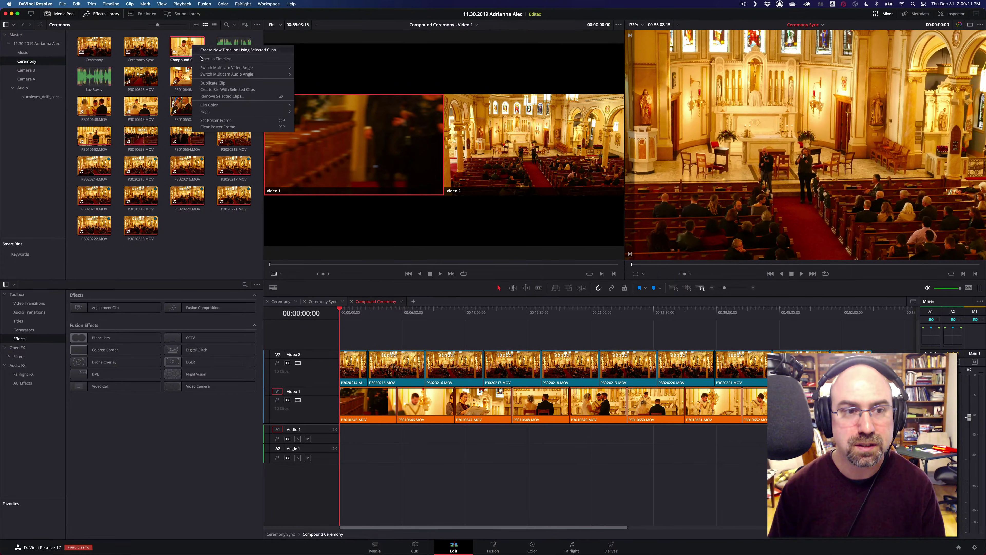
{"action": "left_click", "coordinate": [209, 43]}
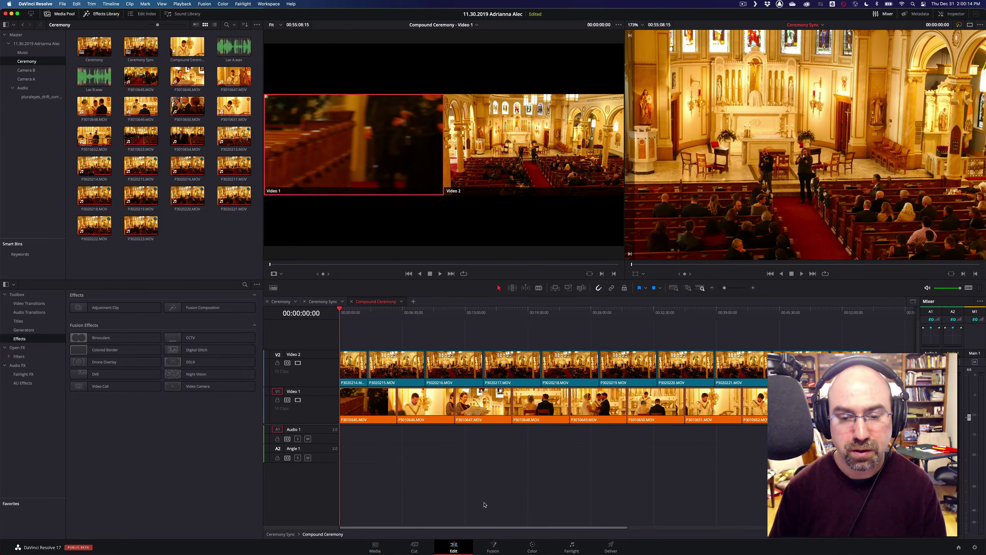
- Review the compound timeline's clips on the Color page, selecting clip 02 at 00:00:12:06, then return to Edit
{"action": "left_click", "coordinate": [532, 546]}
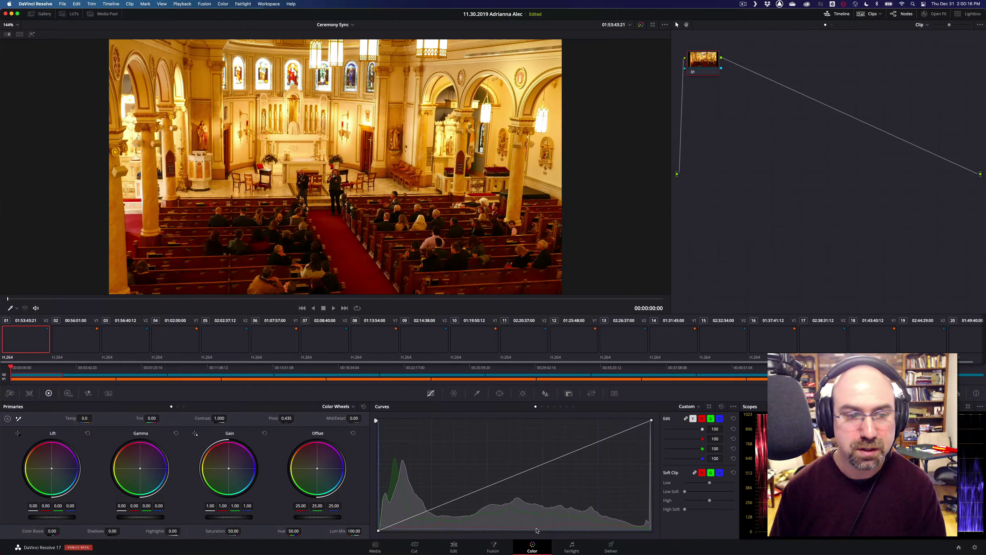
{"action": "left_click_drag", "start_coordinate": [12, 367], "coordinate": [89, 381]}
{"action": "left_click", "coordinate": [93, 373]}
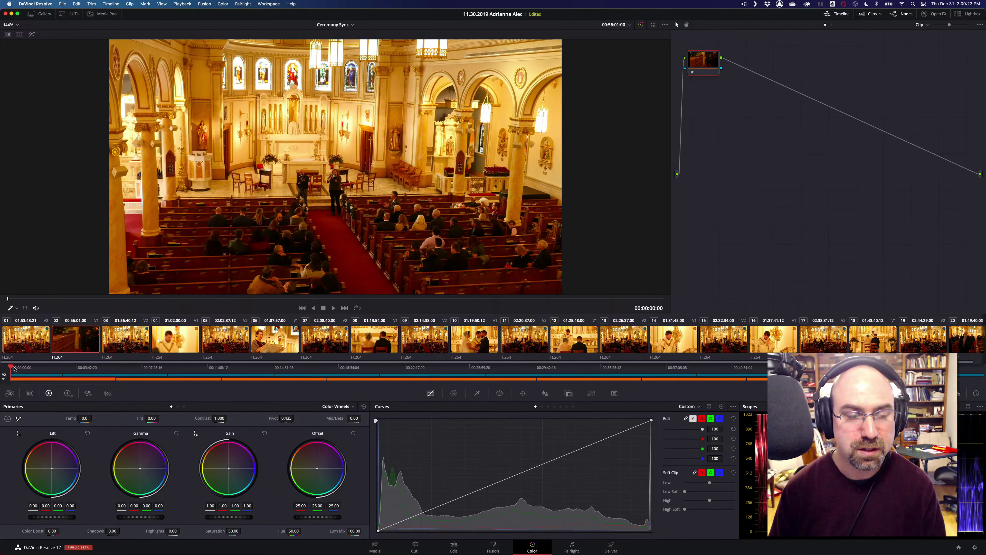
{"action": "left_click", "coordinate": [14, 368]}
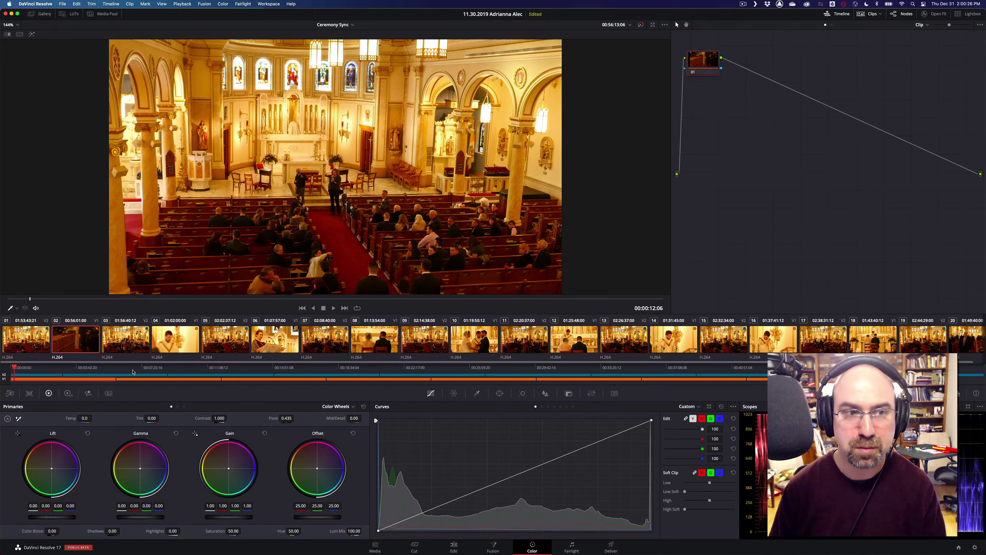
{"action": "left_click", "coordinate": [460, 550]}
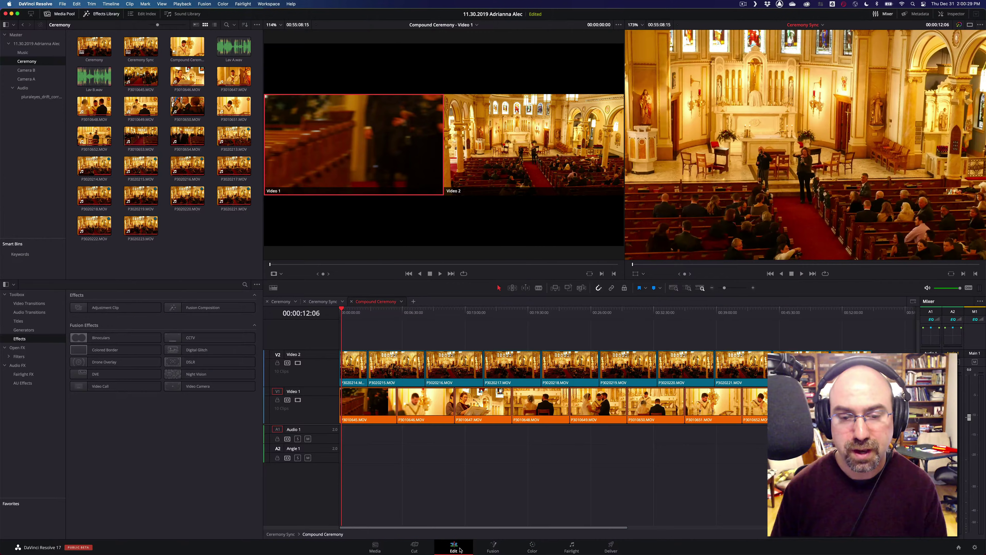
- Switch to the Ceremony Sync timeline and view its four audio tracks in Fairlight
{"action": "left_click", "coordinate": [564, 550]}
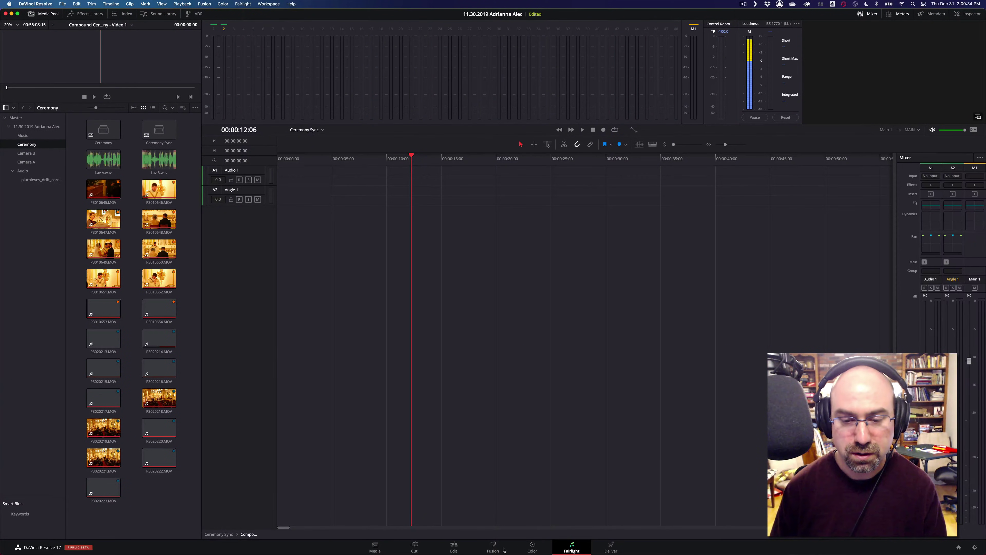
{"action": "left_click", "coordinate": [453, 550]}
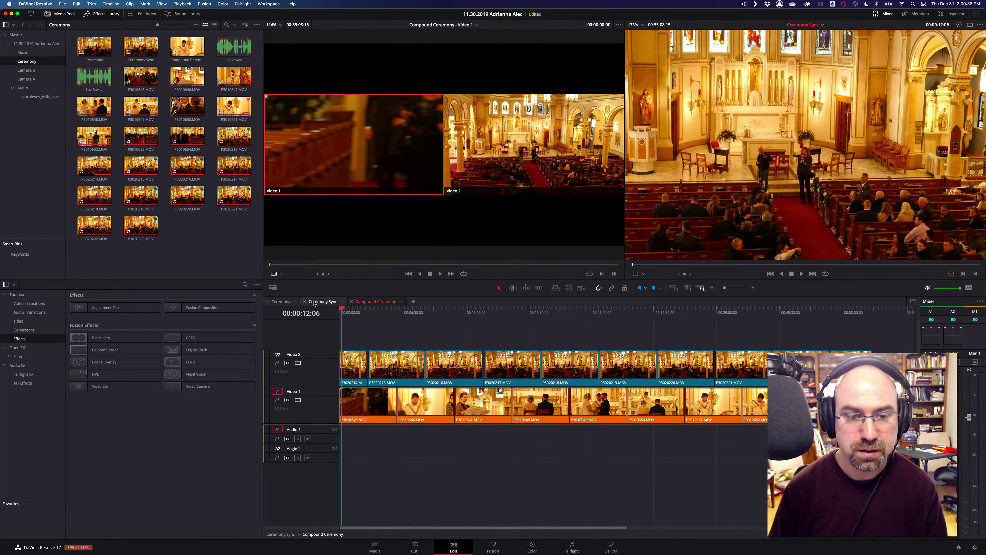
{"action": "left_click", "coordinate": [322, 301]}
{"action": "left_click", "coordinate": [572, 543]}
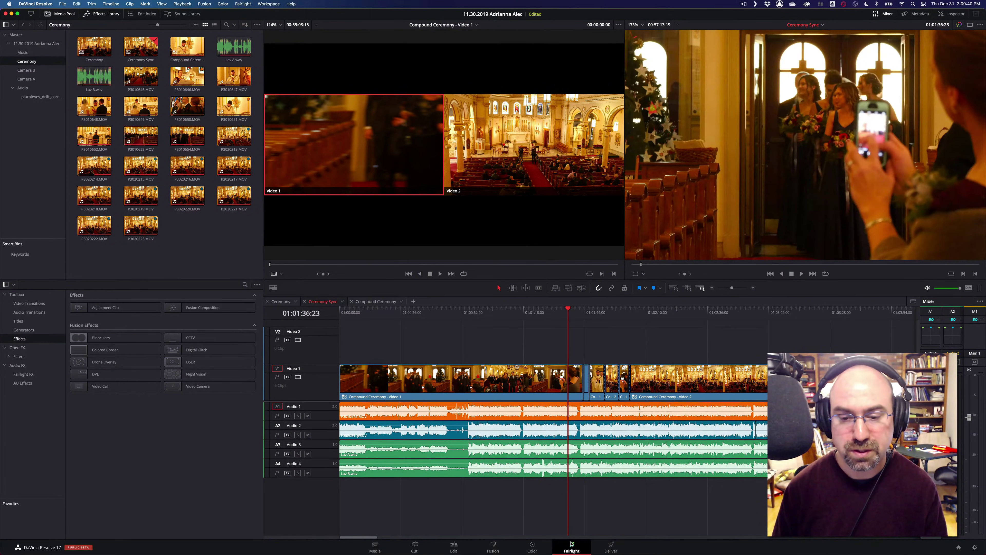
{"action": "scroll", "coordinate": [503, 351], "scroll_direction": "left", "scroll_amount": 10}
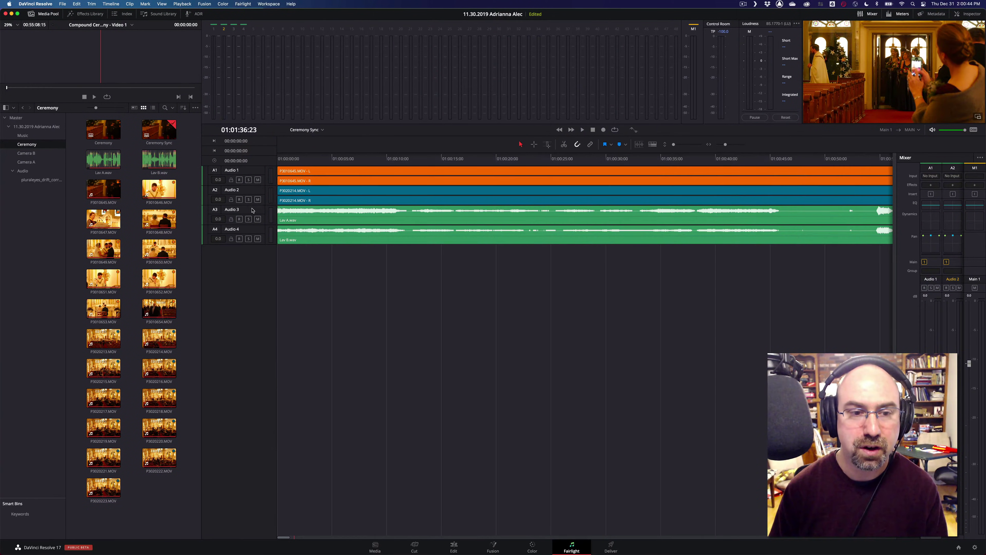
- Drag the Audio 2 track's edge to make it taller and reveal its waveforms
{"action": "mouse_move", "coordinate": [252, 205]}
{"action": "left_mouse_down"}
{"action": "mouse_move", "coordinate": [252, 216]}
{"action": "mouse_move", "coordinate": [251, 189]}
{"action": "mouse_move", "coordinate": [251, 200]}
{"action": "left_mouse_up"}
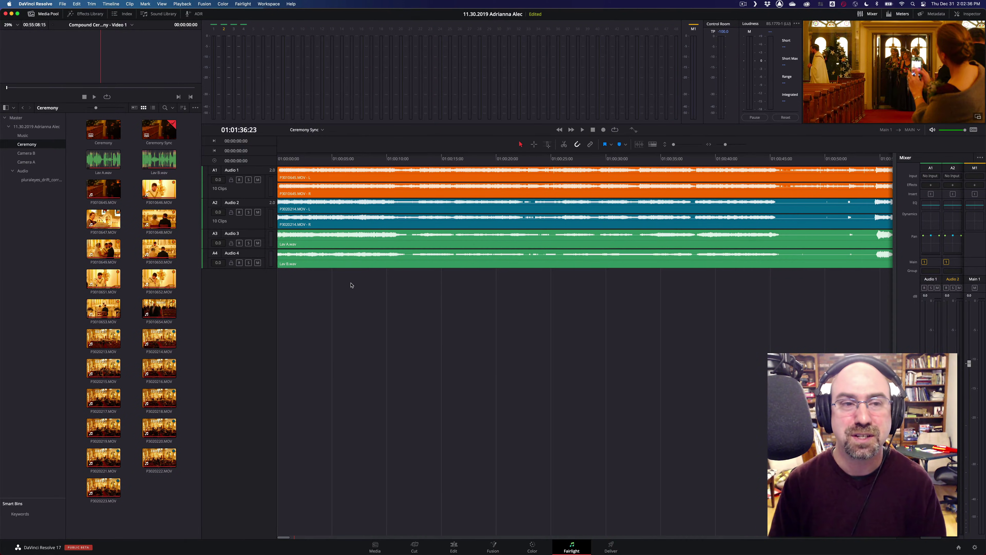
- Switch back to the Edit page showing the Ceremony Sync timeline
{"action": "left_click", "coordinate": [454, 547]}
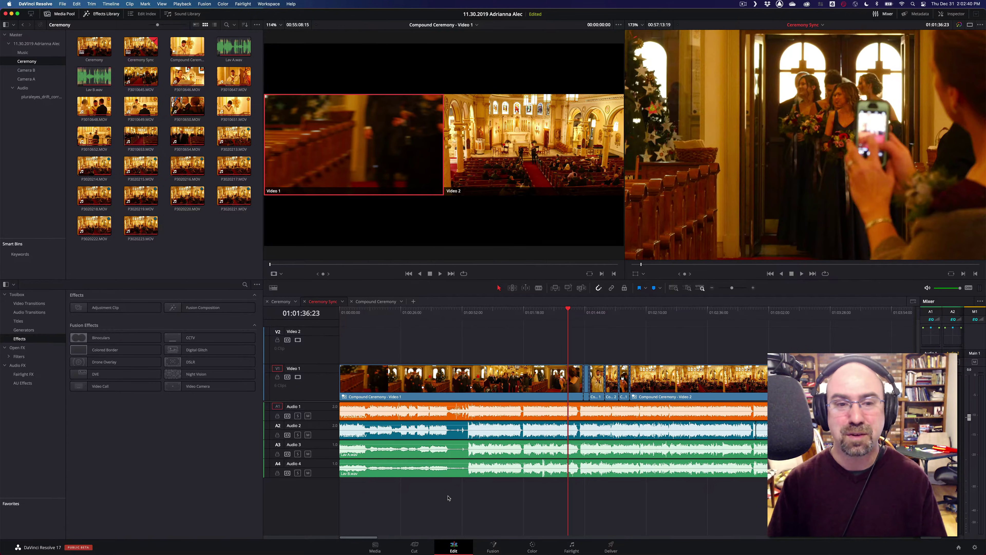